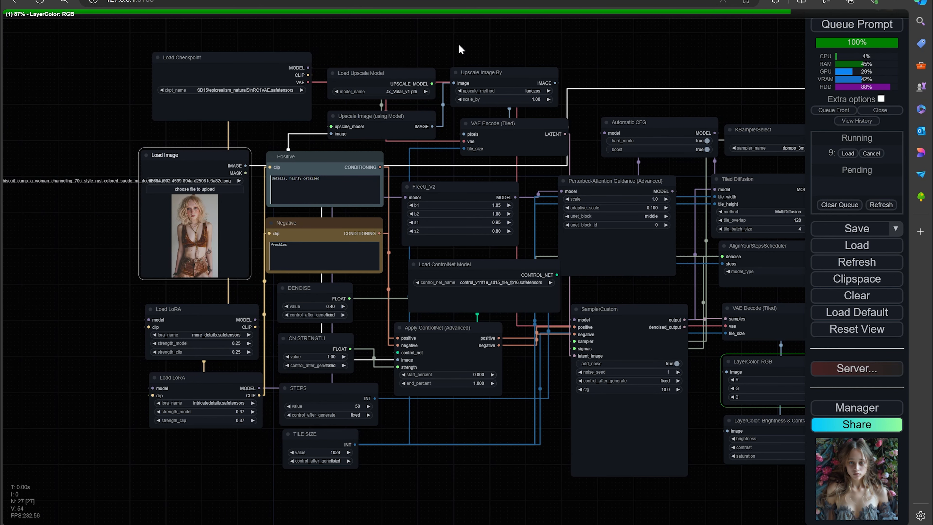
Step: Shift the Load Checkpoint node left to widen the gap between it and the Load Upscale Model node
{"action": "scroll", "coordinate": [460, 48], "scroll_direction": "up", "scroll_amount": 3}
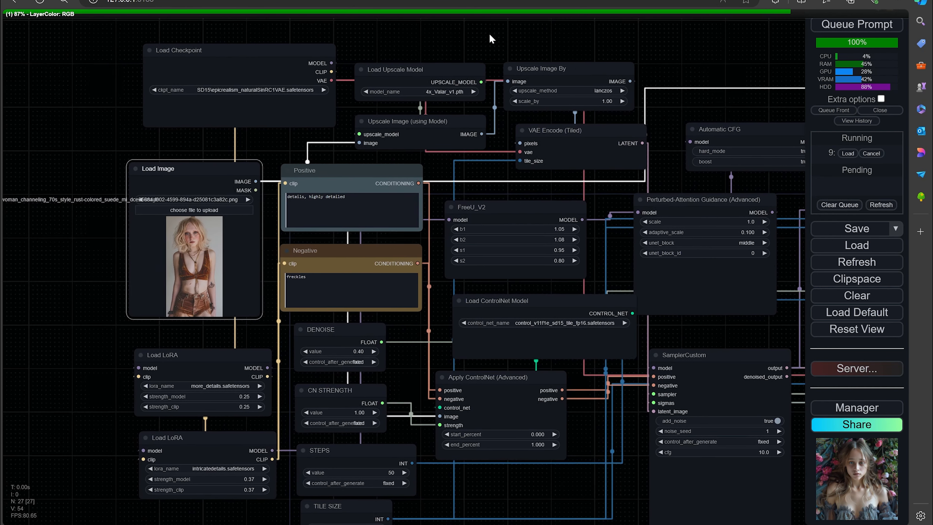
{"action": "scroll", "coordinate": [486, 38], "scroll_direction": "down", "scroll_amount": 5}
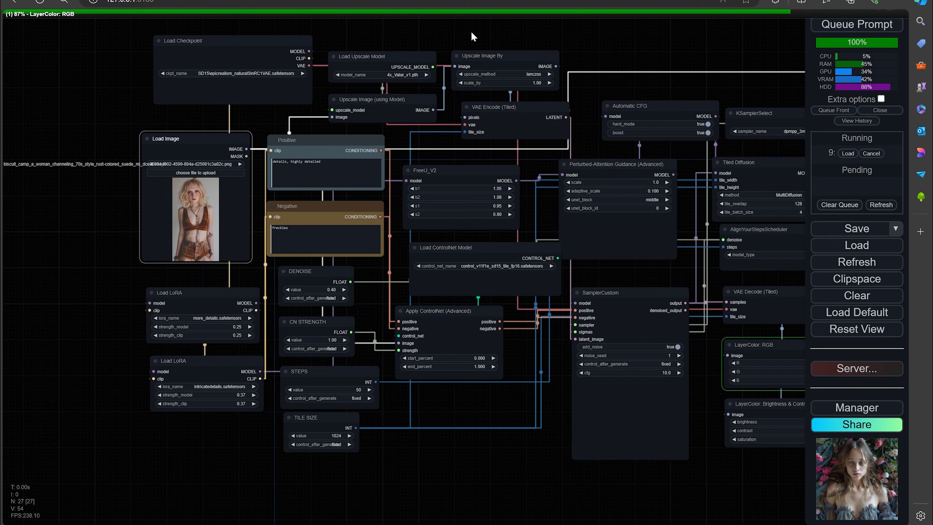
{"action": "left_click_drag", "start_coordinate": [256, 46], "coordinate": [216, 43]}
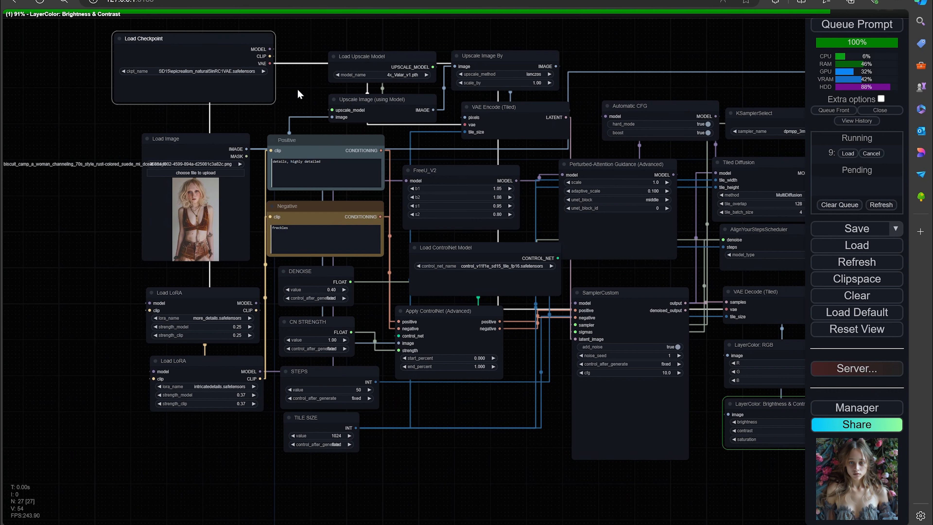
{"action": "left_click_drag", "start_coordinate": [298, 91], "coordinate": [323, 96]}
{"action": "mouse_move", "coordinate": [255, 45]}
{"action": "left_mouse_down"}
{"action": "mouse_move", "coordinate": [244, 42]}
{"action": "mouse_move", "coordinate": [254, 48]}
{"action": "left_mouse_up"}
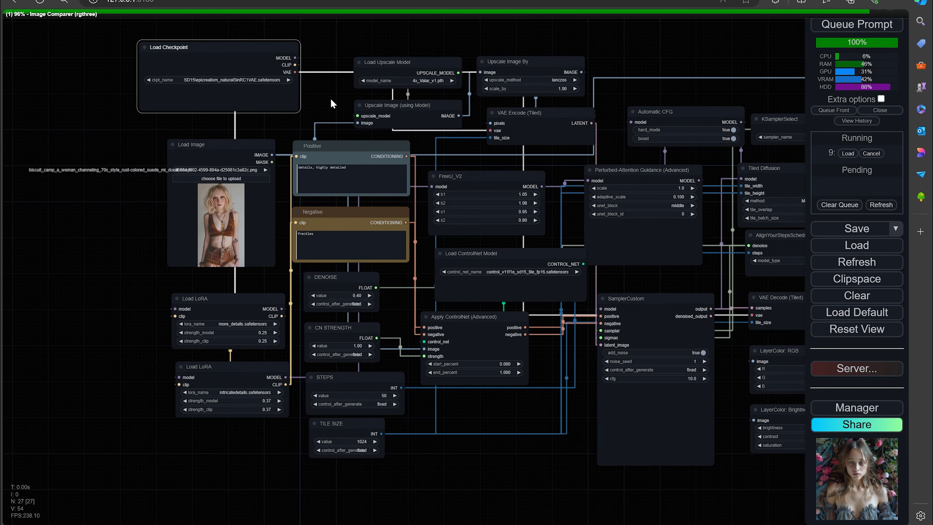
{"action": "scroll", "coordinate": [295, 86], "scroll_direction": "up", "scroll_amount": 7}
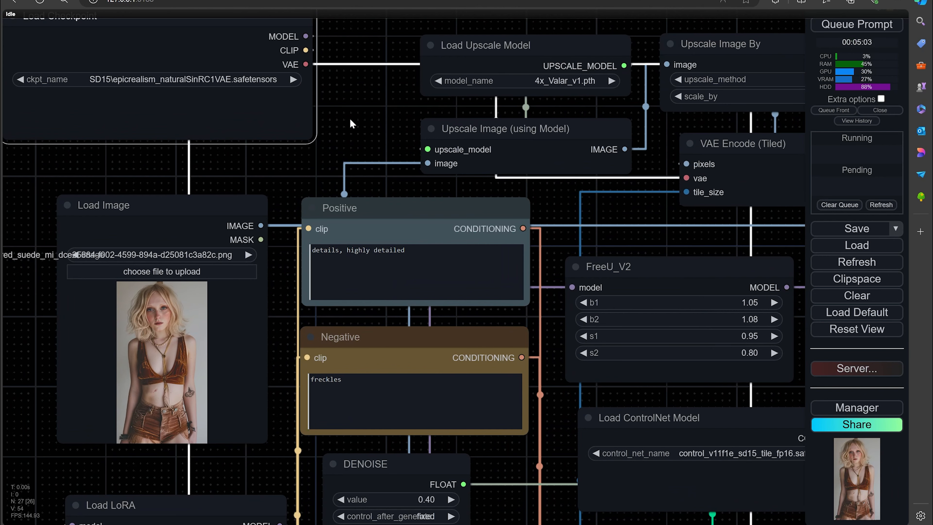
{"action": "scroll", "coordinate": [351, 122], "scroll_direction": "down", "scroll_amount": 3}
{"action": "left_click_drag", "start_coordinate": [259, 62], "coordinate": [255, 62]}
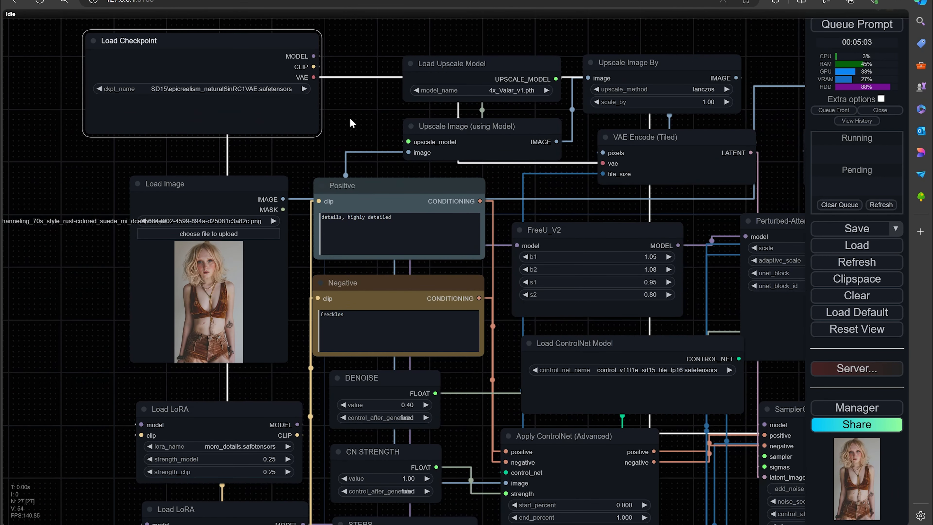
Step: Shift the Load Image node slightly up and left, away from the Positive prompt node
{"action": "left_click_drag", "start_coordinate": [349, 119], "coordinate": [364, 92]}
{"action": "scroll", "coordinate": [364, 92], "scroll_direction": "down", "scroll_amount": 1}
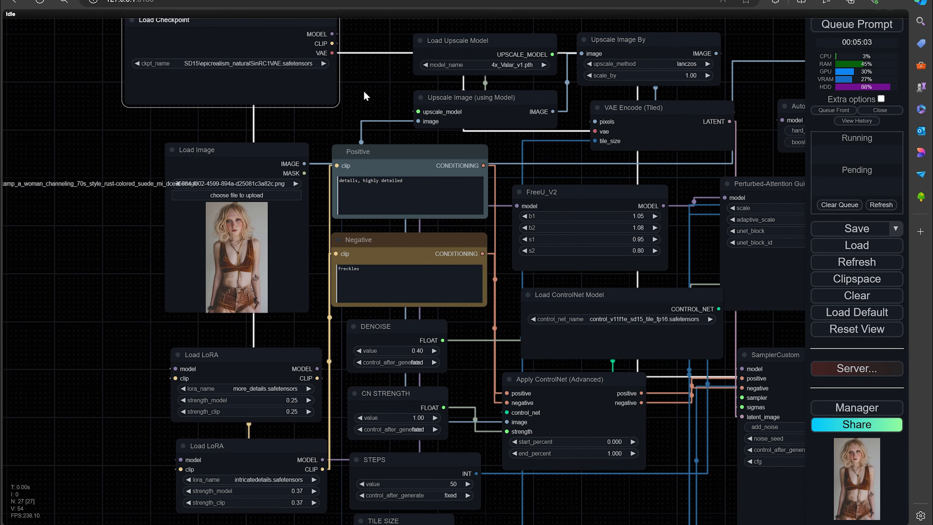
{"action": "left_click_drag", "start_coordinate": [365, 86], "coordinate": [362, 106]}
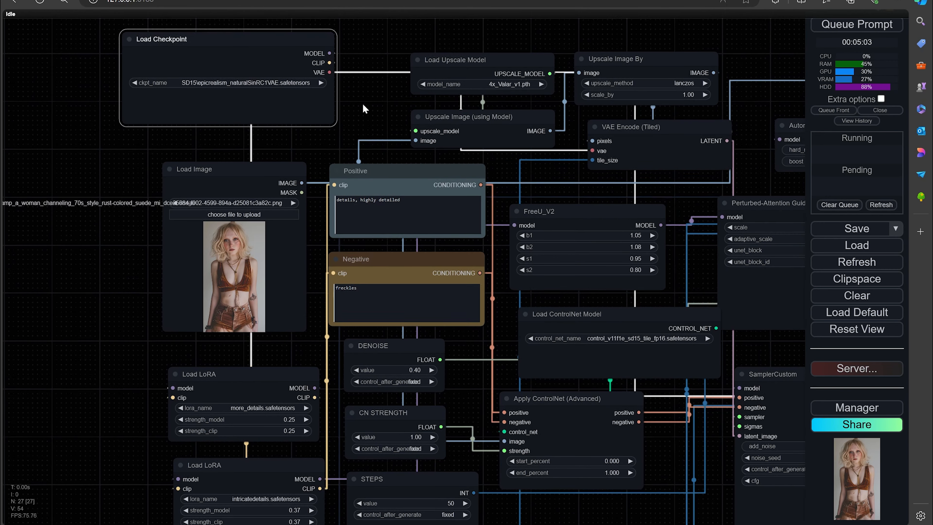
{"action": "left_click_drag", "start_coordinate": [250, 179], "coordinate": [226, 162]}
{"action": "left_click_drag", "start_coordinate": [352, 119], "coordinate": [358, 104]}
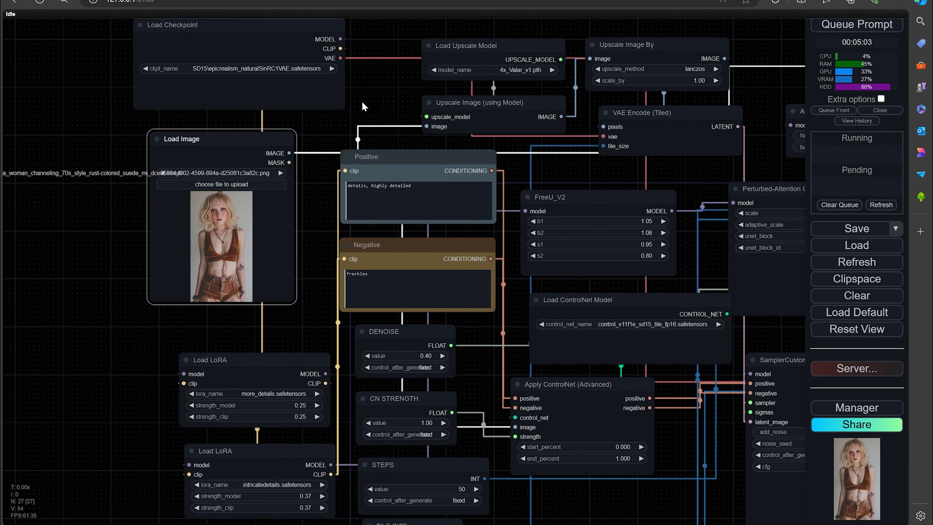
Step: Move both Load LoRA nodes up so they sit closer beneath the Load Image node
{"action": "left_click_drag", "start_coordinate": [358, 100], "coordinate": [284, 76]}
{"action": "scroll", "coordinate": [292, 148], "scroll_direction": "down", "scroll_amount": 1}
{"action": "left_click_drag", "start_coordinate": [290, 156], "coordinate": [259, 152]}
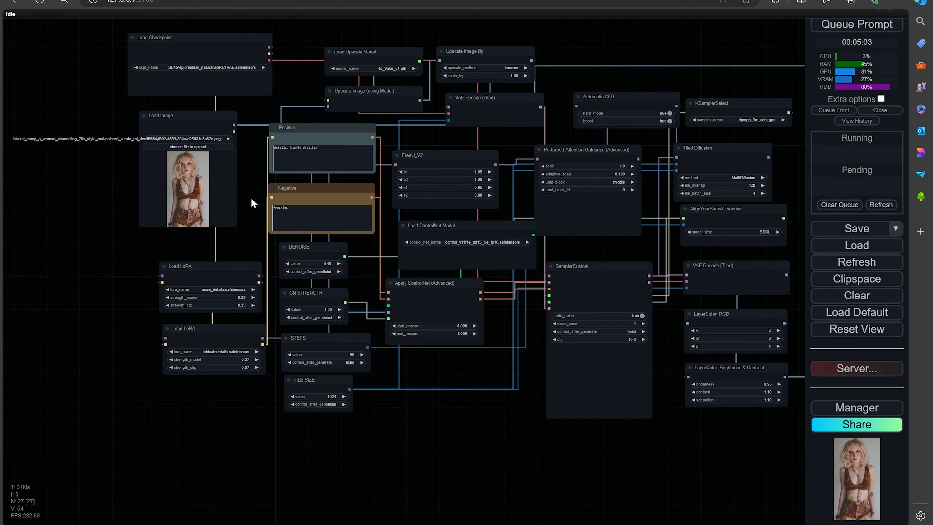
{"action": "left_click_drag", "start_coordinate": [253, 203], "coordinate": [289, 199]}
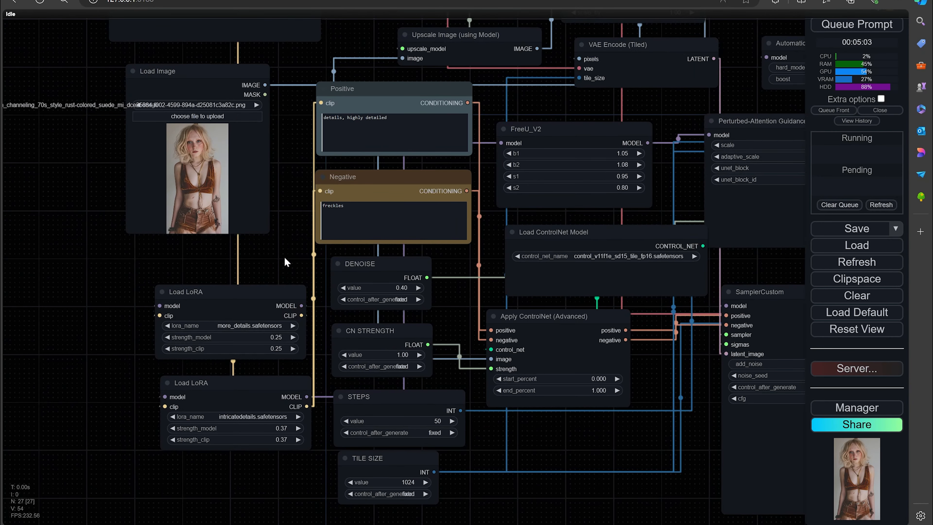
{"action": "left_click_drag", "start_coordinate": [284, 258], "coordinate": [301, 171]}
{"action": "left_click_drag", "start_coordinate": [253, 214], "coordinate": [262, 190]}
{"action": "left_click_drag", "start_coordinate": [269, 307], "coordinate": [266, 288]}
{"action": "left_click_drag", "start_coordinate": [256, 179], "coordinate": [248, 179]}
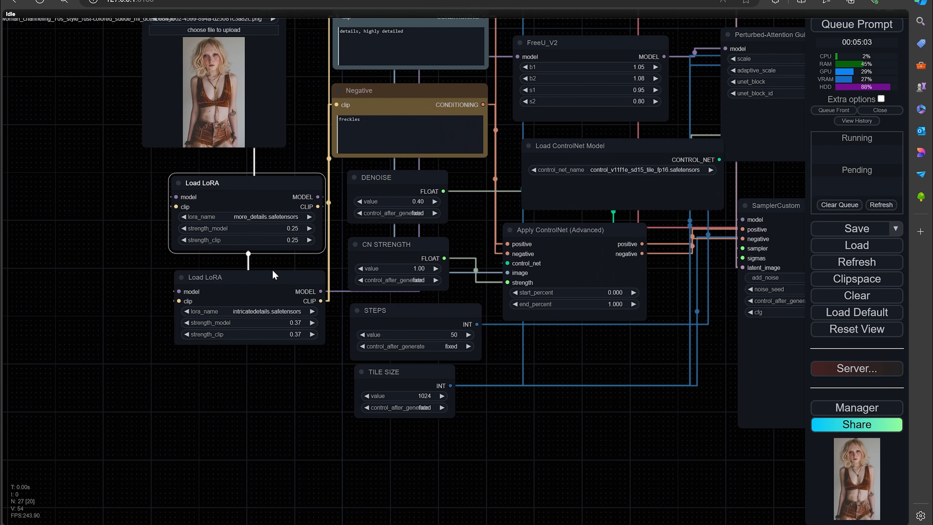
{"action": "left_click_drag", "start_coordinate": [264, 279], "coordinate": [262, 278]}
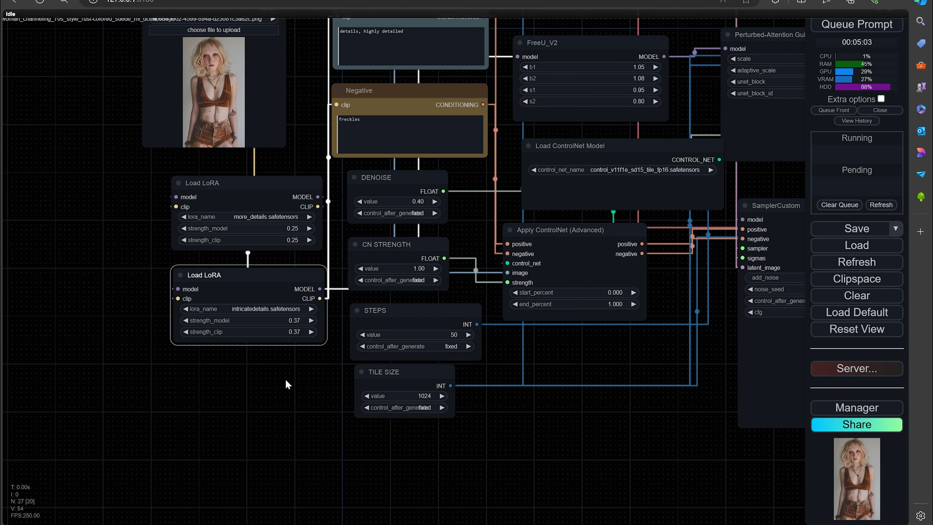
Step: Nudge the DENOISE, CN STRENGTH, STEPS and TILE SIZE nodes within their column below the Negative prompt
{"action": "scroll", "coordinate": [285, 378], "scroll_direction": "down", "scroll_amount": 1}
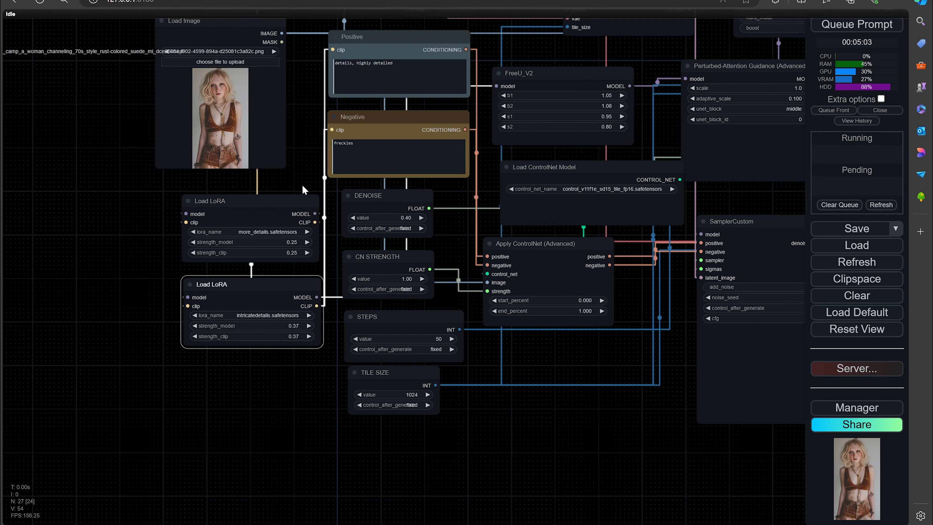
{"action": "left_click_drag", "start_coordinate": [304, 188], "coordinate": [212, 199]}
{"action": "left_click", "coordinate": [304, 208]}
{"action": "left_click_drag", "start_coordinate": [347, 237], "coordinate": [421, 204]}
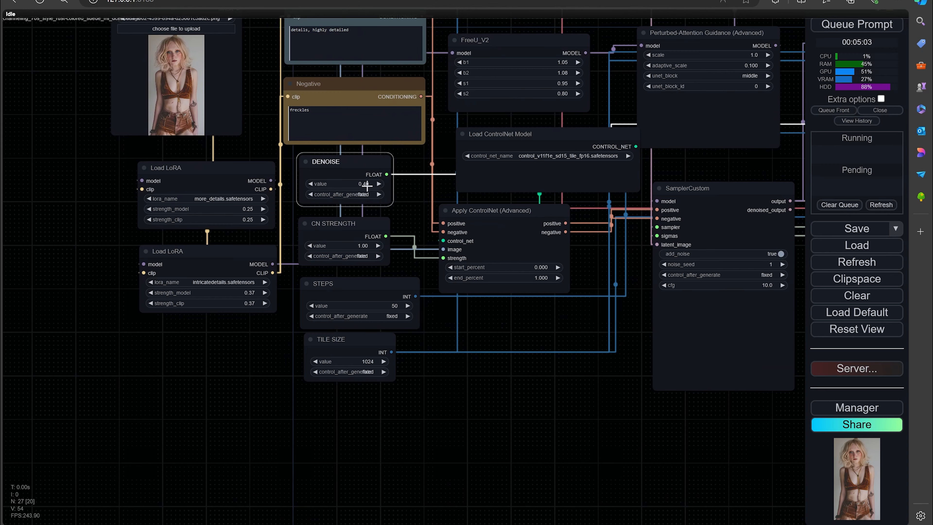
{"action": "left_click_drag", "start_coordinate": [337, 160], "coordinate": [335, 161]}
{"action": "left_click_drag", "start_coordinate": [409, 215], "coordinate": [352, 193]}
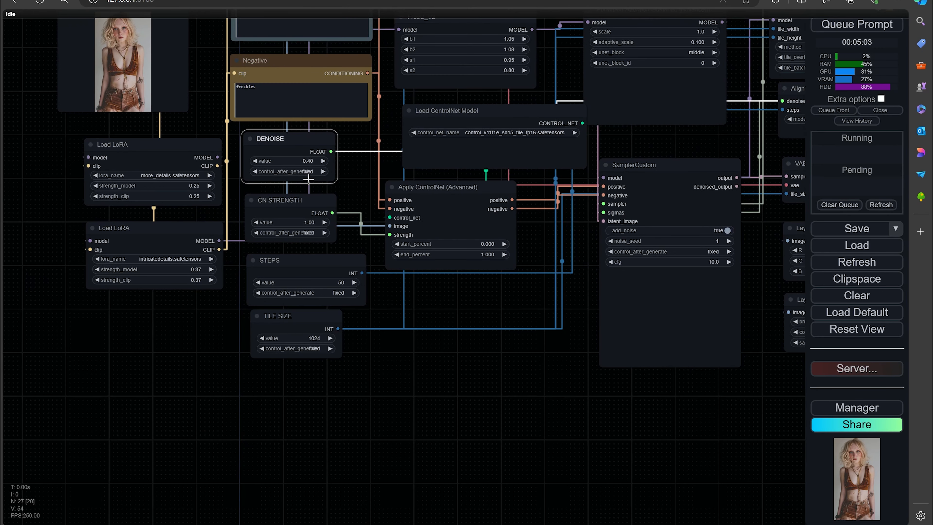
{"action": "left_click_drag", "start_coordinate": [311, 212], "coordinate": [351, 175]}
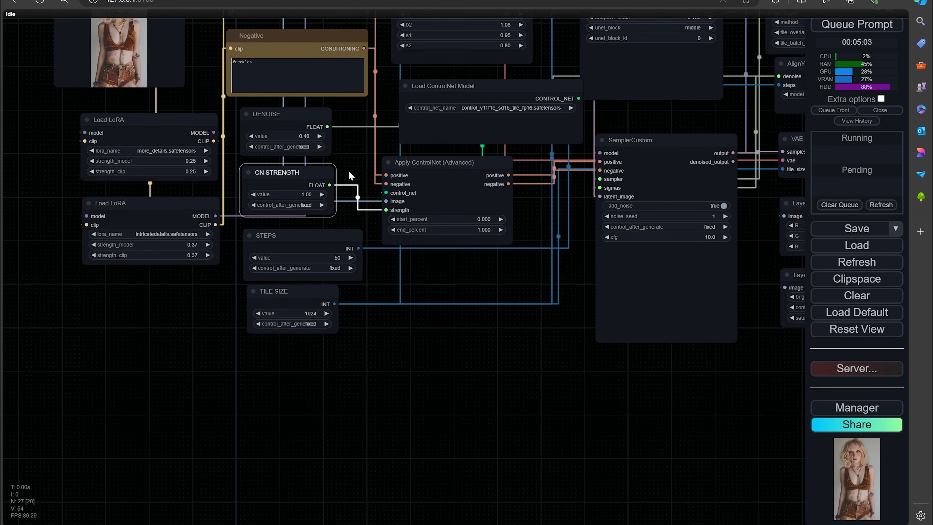
{"action": "left_click_drag", "start_coordinate": [304, 246], "coordinate": [302, 241]}
{"action": "left_click_drag", "start_coordinate": [316, 287], "coordinate": [319, 284]}
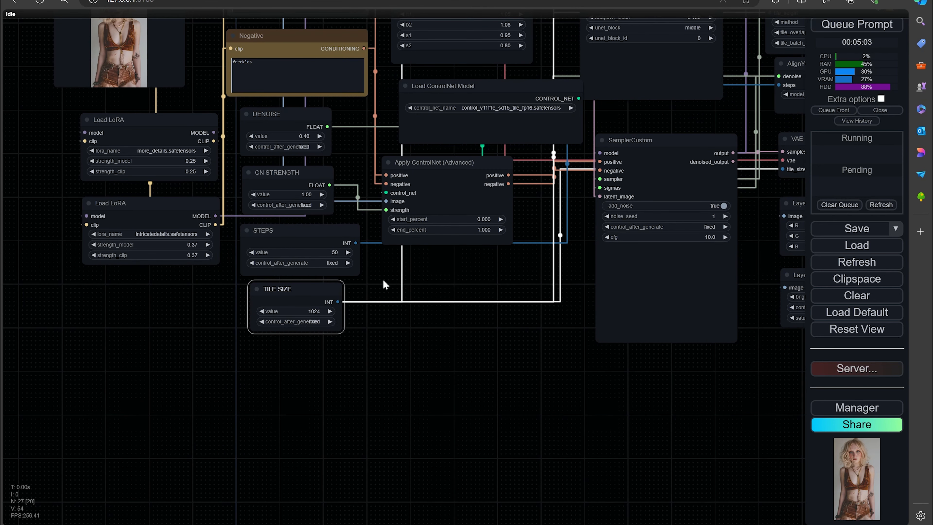
Step: Nudge the Apply ControlNet (Advanced) node and shift the Load ControlNet Model node left above it
{"action": "left_click_drag", "start_coordinate": [345, 163], "coordinate": [295, 224]}
{"action": "left_click_drag", "start_coordinate": [365, 236], "coordinate": [368, 240]}
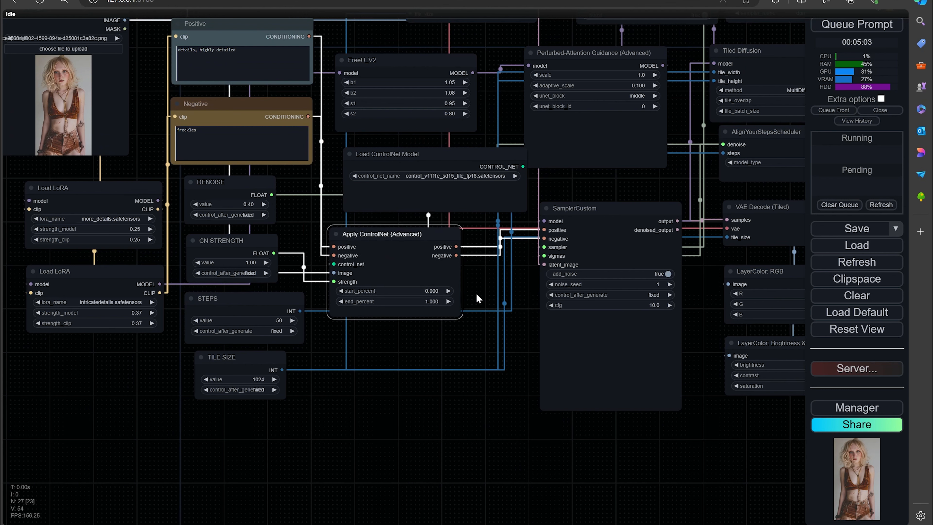
{"action": "left_click_drag", "start_coordinate": [462, 171], "coordinate": [446, 169]}
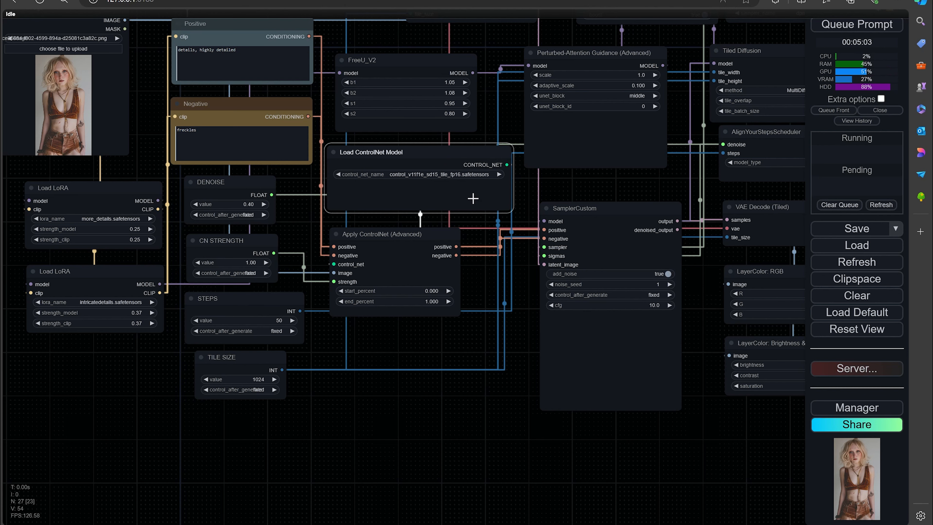
Step: Move the FreeU_V2 node slightly up and right, and examine its b1, b2, s1 and s2 settings
{"action": "left_click_drag", "start_coordinate": [493, 51], "coordinate": [431, 163]}
{"action": "left_click_drag", "start_coordinate": [351, 171], "coordinate": [355, 162]}
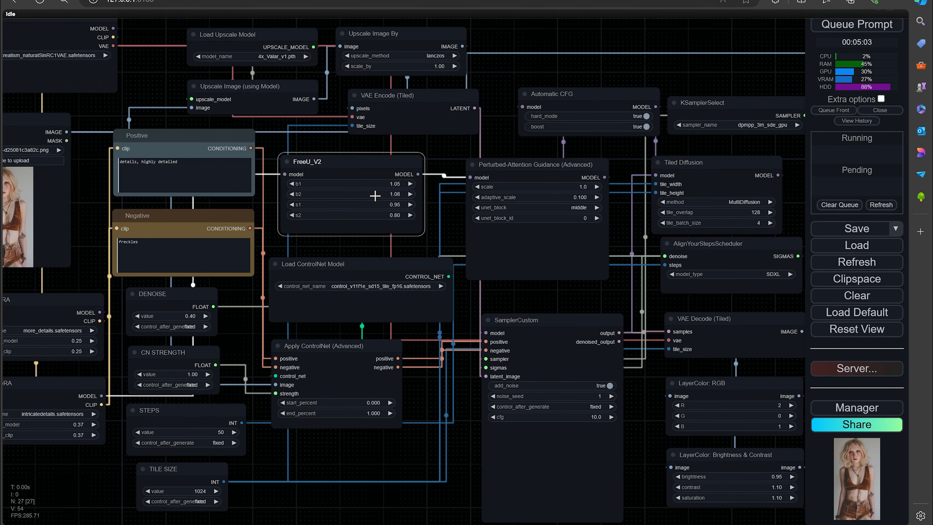
{"action": "scroll", "coordinate": [362, 220], "scroll_direction": "up", "scroll_amount": 8}
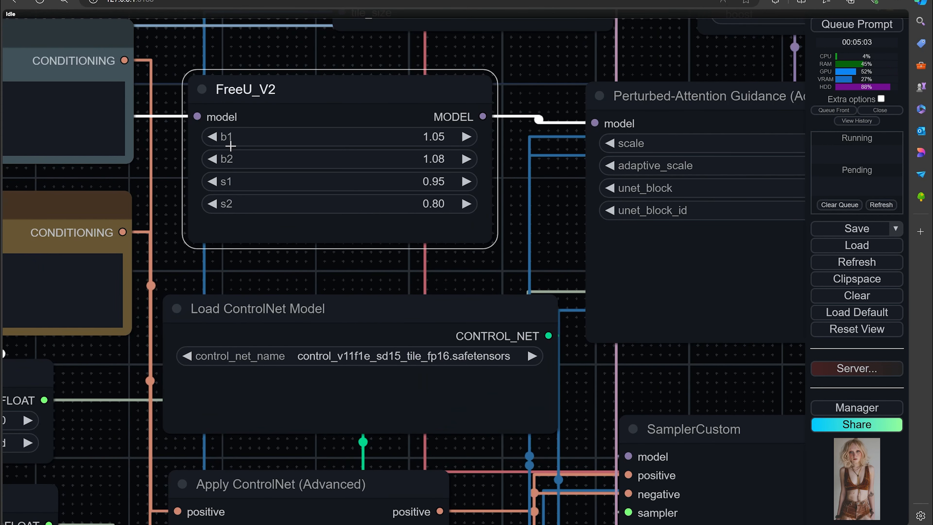
{"action": "scroll", "coordinate": [315, 216], "scroll_direction": "down", "scroll_amount": 2}
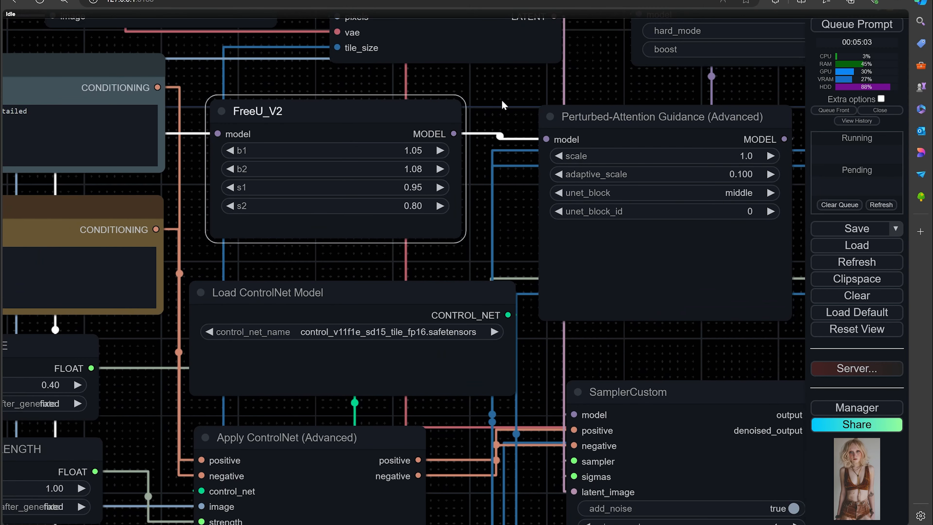
{"action": "scroll", "coordinate": [502, 104], "scroll_direction": "down", "scroll_amount": 3}
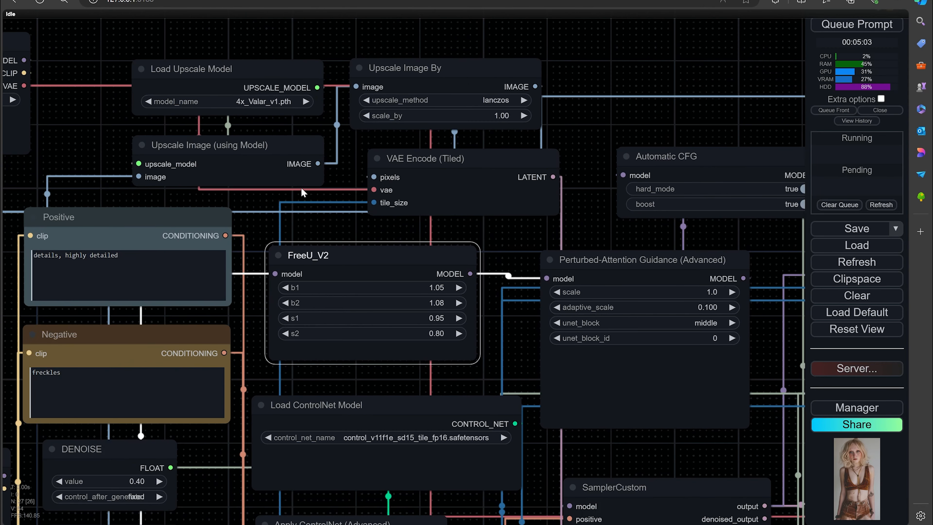
Step: Move the Load Upscale Model node up and right, and the Upscale Image (using Model) node up and left
{"action": "left_click_drag", "start_coordinate": [225, 74], "coordinate": [246, 43]}
{"action": "left_click_drag", "start_coordinate": [223, 139], "coordinate": [202, 110]}
{"action": "scroll", "coordinate": [336, 137], "scroll_direction": "up", "scroll_amount": 3}
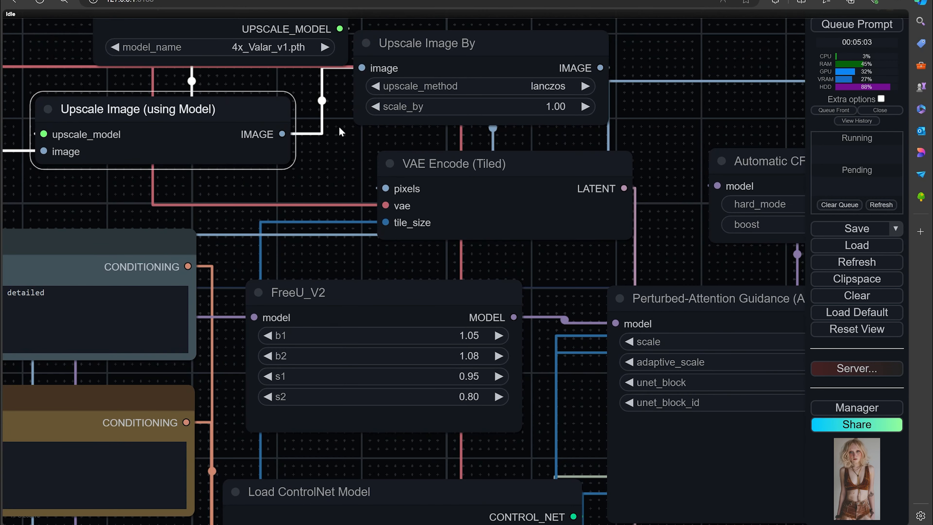
{"action": "left_click_drag", "start_coordinate": [340, 126], "coordinate": [353, 175]}
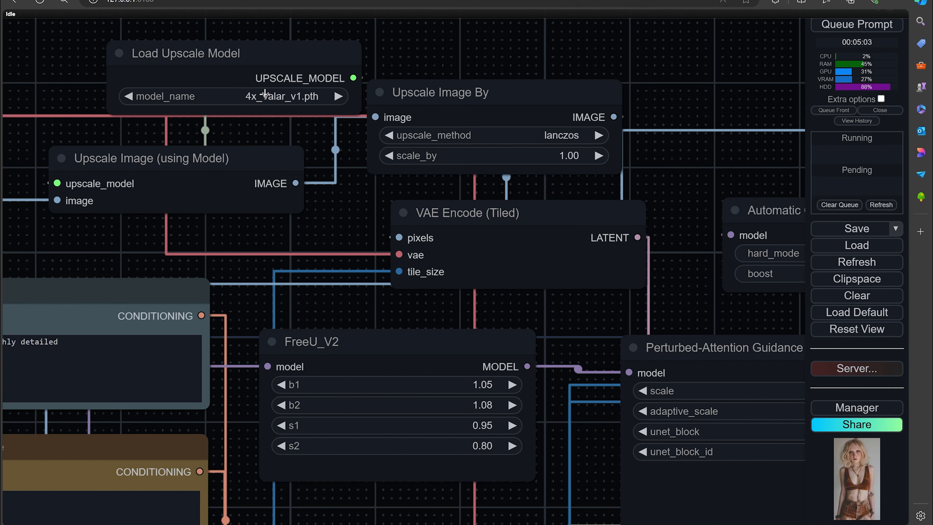
{"action": "left_click_drag", "start_coordinate": [229, 166], "coordinate": [236, 157]}
Step: Move the Upscale Image By node right so it lines up above the VAE Encode (Tiled) node
{"action": "left_click_drag", "start_coordinate": [390, 198], "coordinate": [258, 181]}
{"action": "left_click_drag", "start_coordinate": [336, 59], "coordinate": [371, 54]}
{"action": "scroll", "coordinate": [472, 163], "scroll_direction": "down", "scroll_amount": 2}
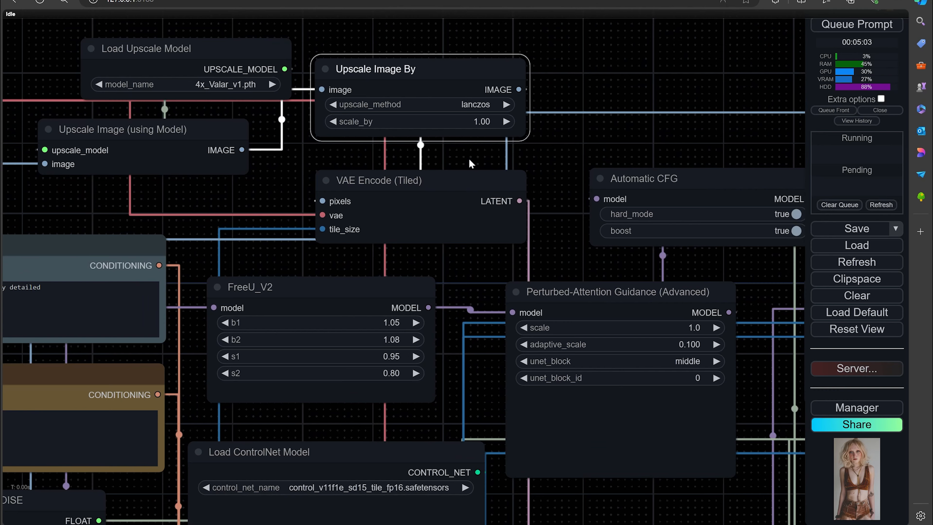
Step: Shift the Automatic CFG node slightly left, away from the KSamplerSelect node
{"action": "left_click_drag", "start_coordinate": [548, 167], "coordinate": [413, 90]}
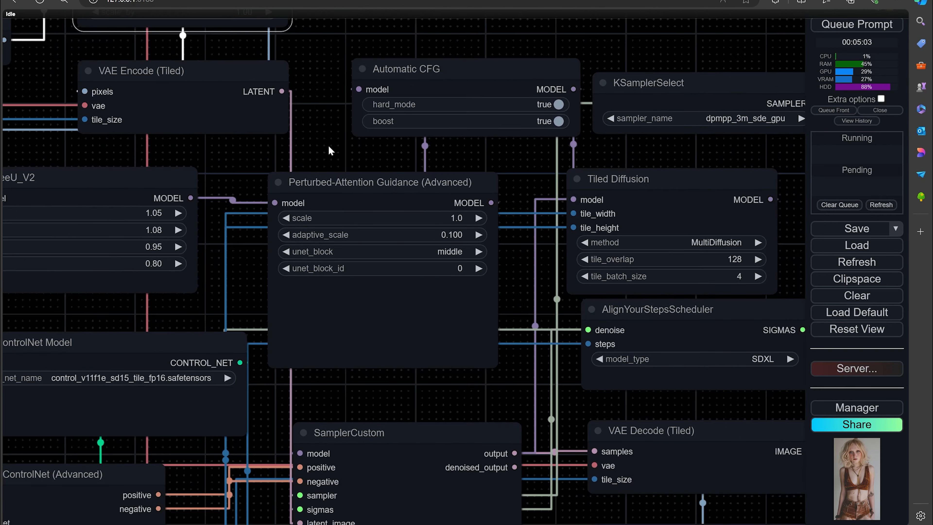
{"action": "left_click_drag", "start_coordinate": [434, 183], "coordinate": [328, 147]}
{"action": "mouse_move", "coordinate": [428, 68]}
{"action": "left_mouse_down"}
{"action": "mouse_move", "coordinate": [407, 65]}
{"action": "mouse_move", "coordinate": [417, 62]}
{"action": "left_mouse_up"}
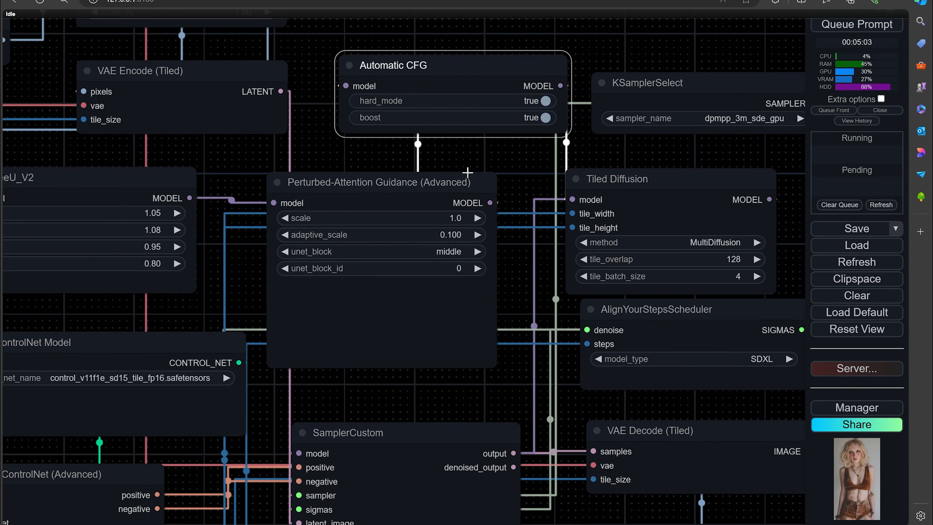
Step: Move the Perturbed-Attention Guidance (Advanced) node slightly up and right, closer to the Automatic CFG node
{"action": "scroll", "coordinate": [473, 158], "scroll_direction": "down", "scroll_amount": 2}
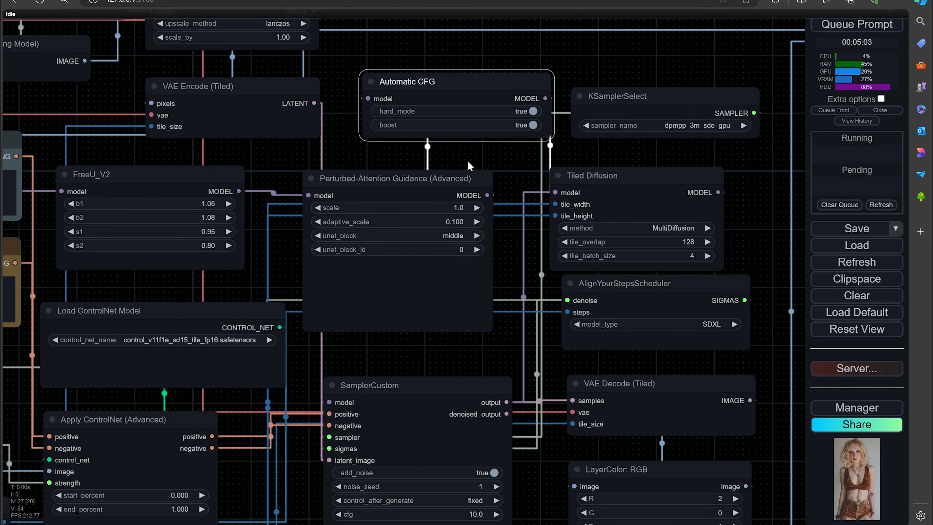
{"action": "mouse_move", "coordinate": [495, 168]}
{"action": "left_mouse_down"}
{"action": "mouse_move", "coordinate": [485, 110]}
{"action": "mouse_move", "coordinate": [503, 159]}
{"action": "left_mouse_up"}
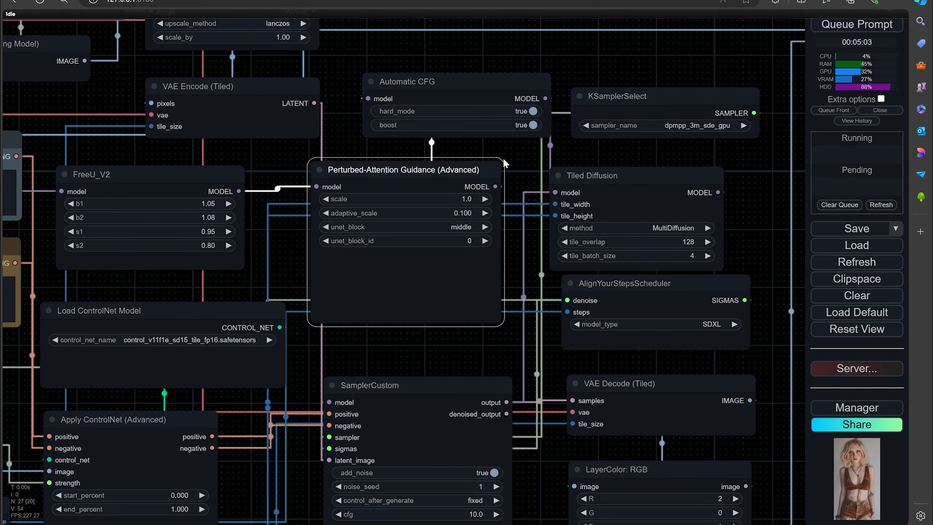
{"action": "left_click_drag", "start_coordinate": [329, 130], "coordinate": [304, 59]}
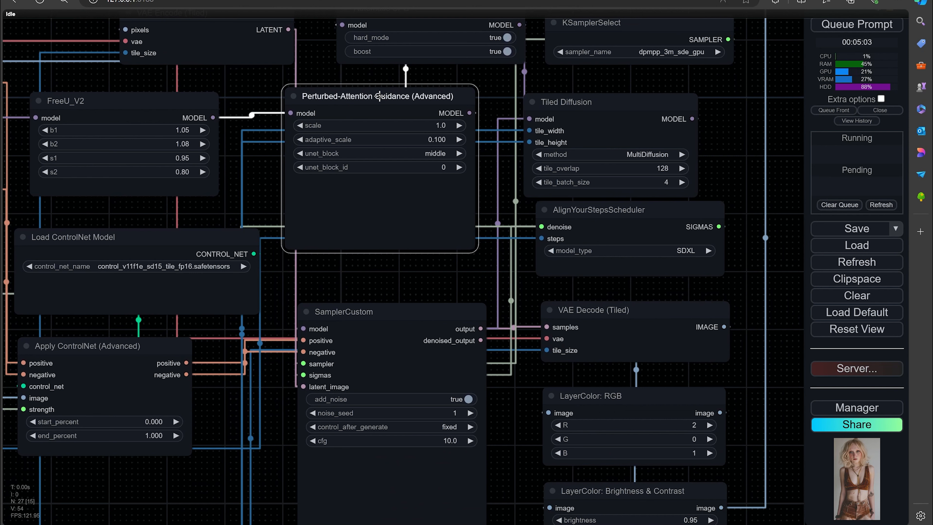
{"action": "left_click_drag", "start_coordinate": [380, 97], "coordinate": [381, 96]}
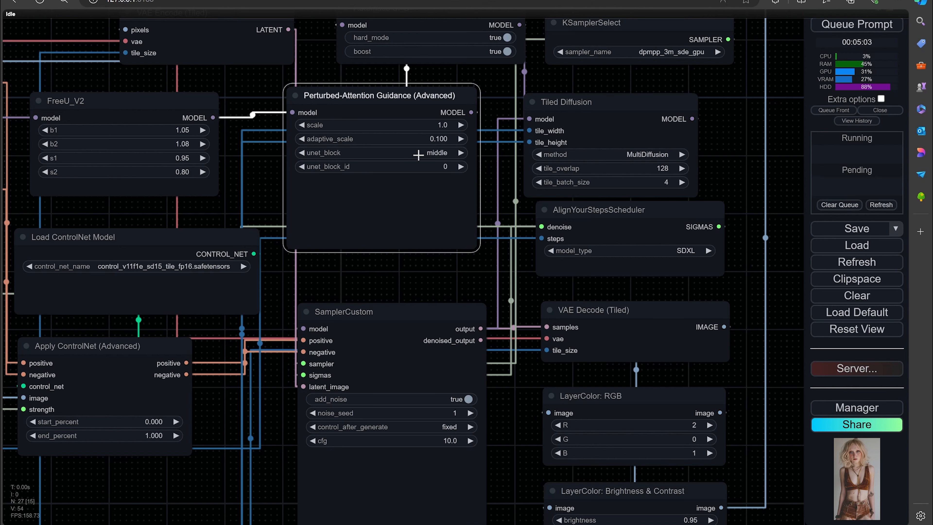
{"action": "left_click_drag", "start_coordinate": [481, 257], "coordinate": [374, 52]}
{"action": "scroll", "coordinate": [418, 125], "scroll_direction": "up", "scroll_amount": 2}
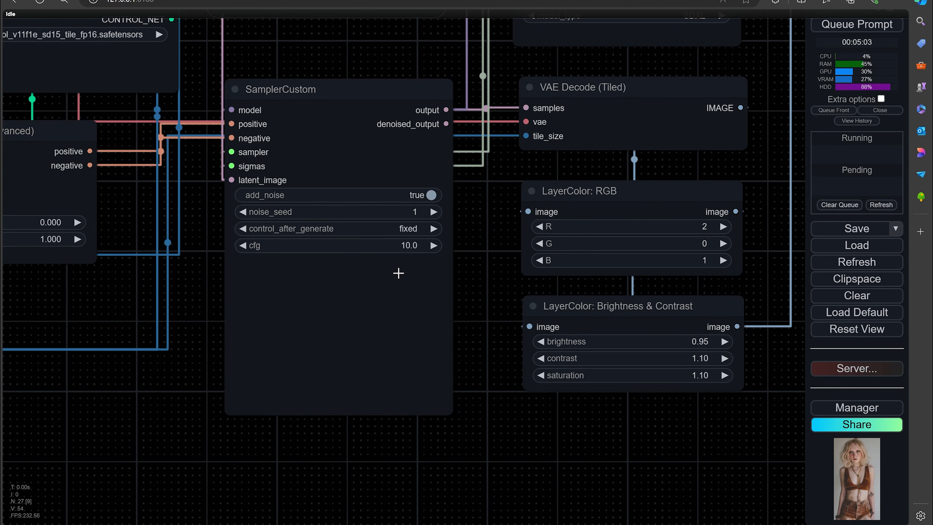
{"action": "scroll", "coordinate": [477, 230], "scroll_direction": "down", "scroll_amount": 2}
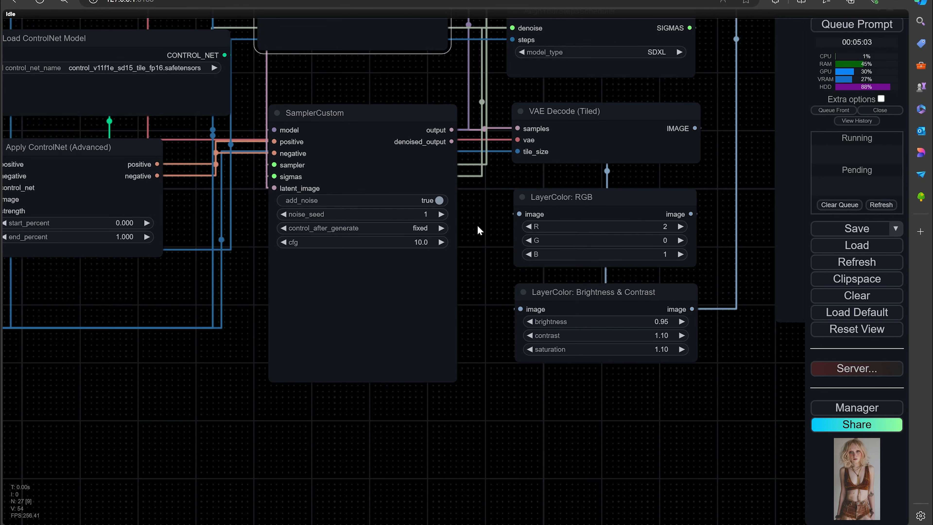
Step: Move the AlignYourStepsScheduler node slightly down and left, clear of the Tiled Diffusion node above it
{"action": "left_click_drag", "start_coordinate": [478, 226], "coordinate": [355, 342]}
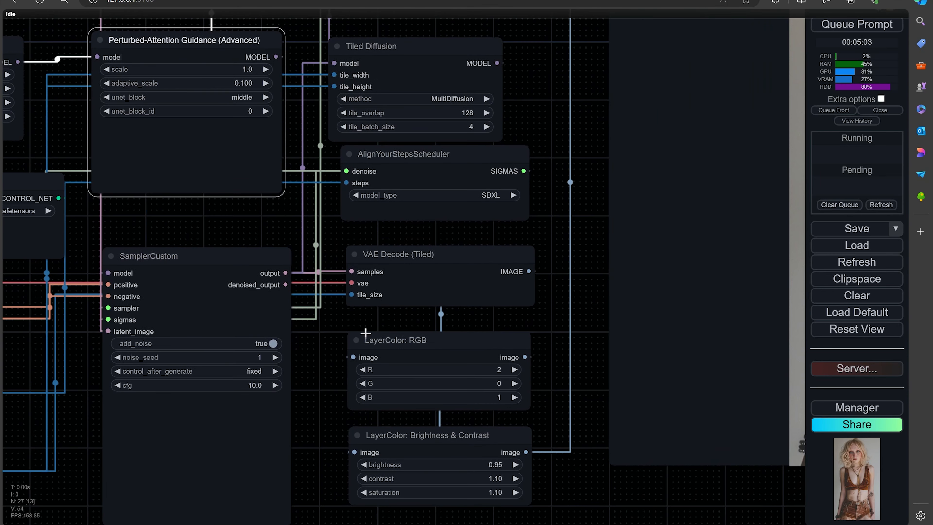
{"action": "left_click_drag", "start_coordinate": [410, 43], "coordinate": [432, 108]}
{"action": "left_click_drag", "start_coordinate": [459, 237], "coordinate": [446, 243]}
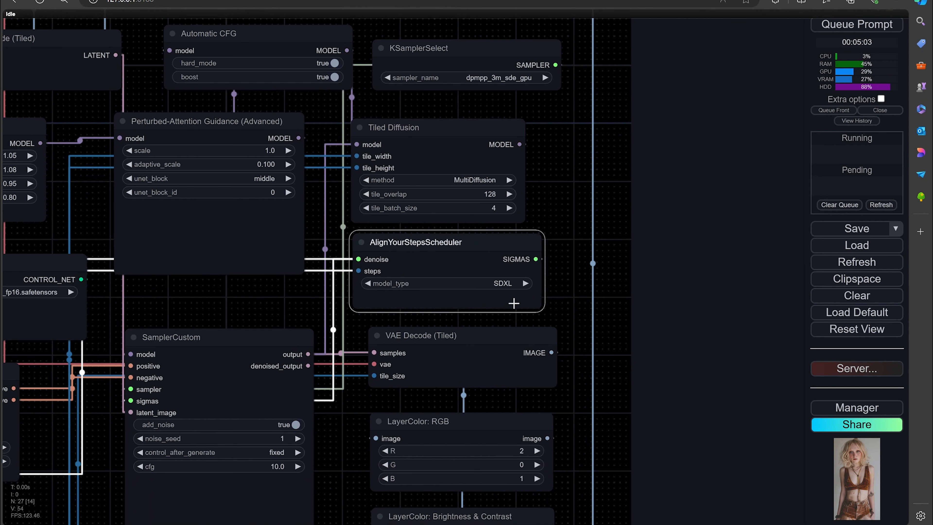
Step: Set the model_type of the AlignYourStepsScheduler node to SD1
{"action": "left_click", "coordinate": [507, 283]}
{"action": "left_click", "coordinate": [515, 278]}
{"action": "left_click_drag", "start_coordinate": [566, 307], "coordinate": [572, 310]}
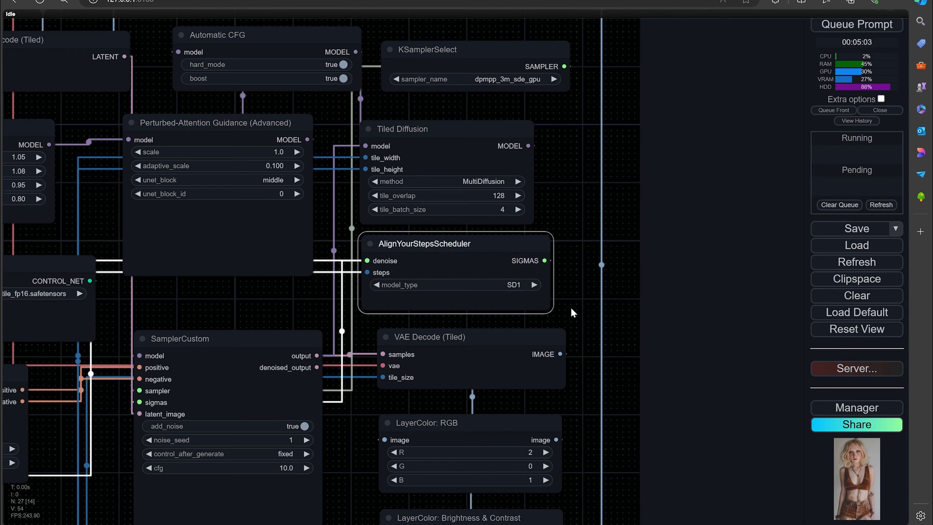
{"action": "left_click_drag", "start_coordinate": [566, 308], "coordinate": [558, 266]}
{"action": "left_click", "coordinate": [493, 242]}
{"action": "left_click", "coordinate": [509, 246]}
Step: Move the Tiled Diffusion node slightly up and right, and check its available method options
{"action": "left_click_drag", "start_coordinate": [547, 201], "coordinate": [547, 230]}
{"action": "left_click_drag", "start_coordinate": [466, 121], "coordinate": [469, 114]}
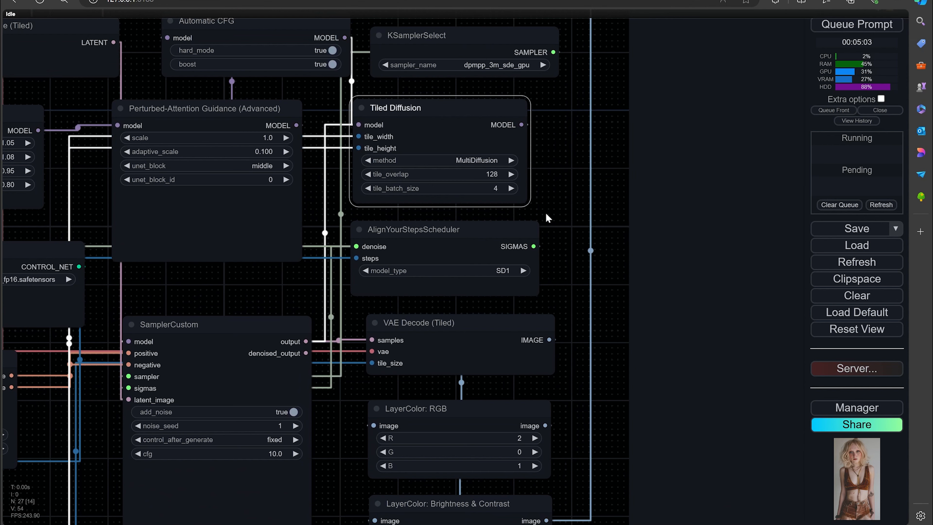
{"action": "left_click", "coordinate": [484, 161]}
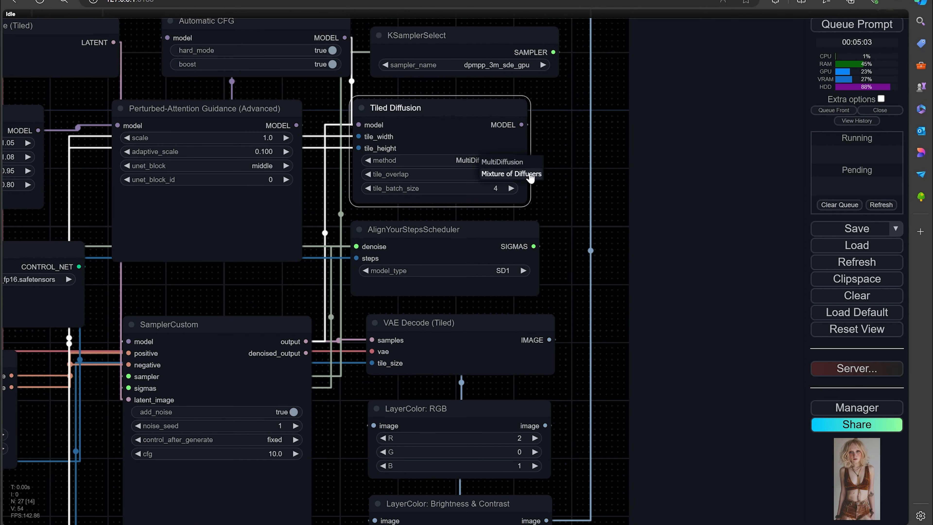
{"action": "left_click", "coordinate": [564, 132]}
Step: Nudge the KSamplerSelect node slightly up, farther from the Tiled Diffusion node
{"action": "left_click_drag", "start_coordinate": [567, 207], "coordinate": [560, 231]}
{"action": "left_click", "coordinate": [471, 72]}
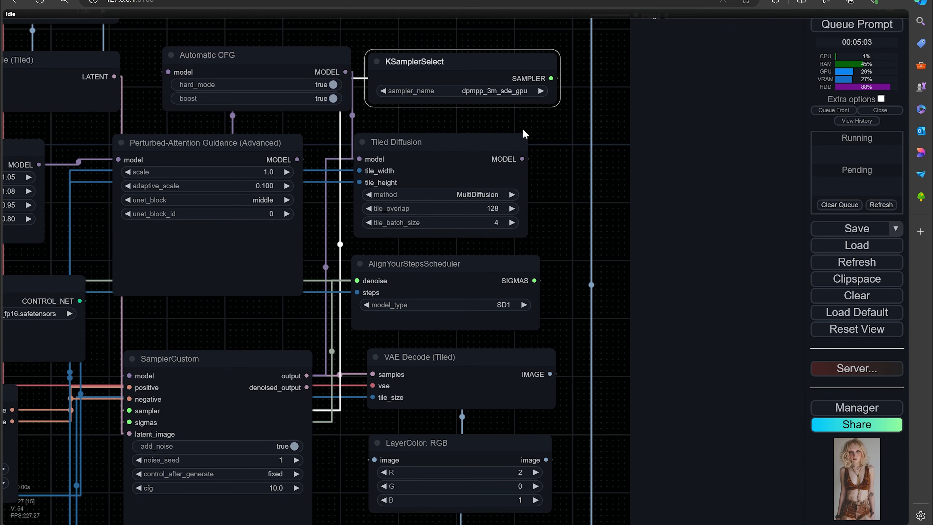
Step: Nudge the LayerColor: RGB node closer to VAE Decode (Tiled), and line up the LayerColor: Brightness & Contrast node directly beneath it
{"action": "scroll", "coordinate": [552, 237], "scroll_direction": "down", "scroll_amount": 4}
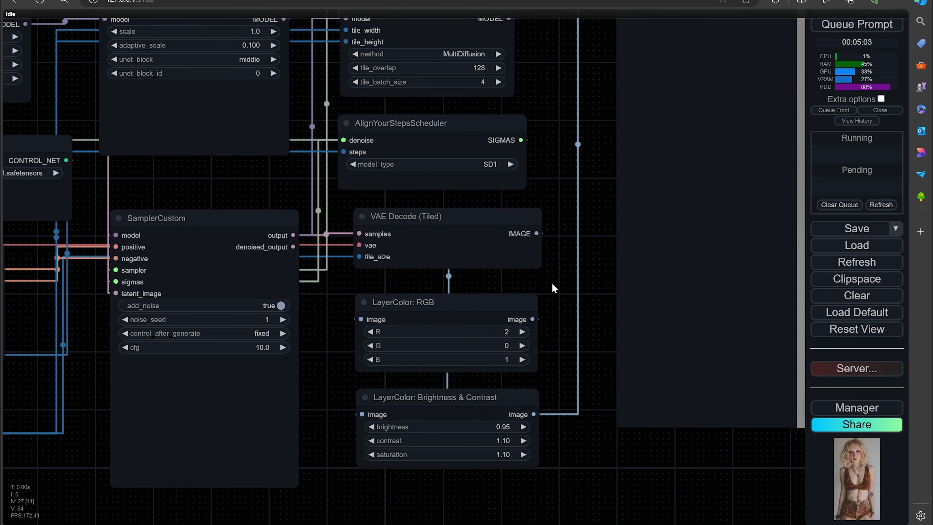
{"action": "left_click_drag", "start_coordinate": [552, 284], "coordinate": [553, 213]}
{"action": "left_click_drag", "start_coordinate": [479, 244], "coordinate": [481, 240]}
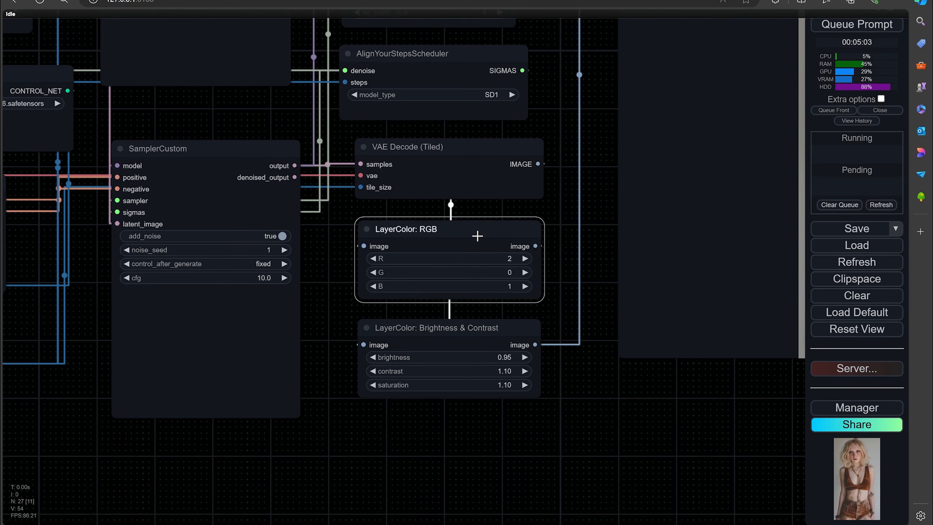
{"action": "left_click", "coordinate": [485, 327]}
{"action": "left_click_drag", "start_coordinate": [559, 376], "coordinate": [537, 292]}
{"action": "left_click", "coordinate": [422, 145]}
{"action": "left_click_drag", "start_coordinate": [422, 145], "coordinate": [426, 145]}
{"action": "left_click_drag", "start_coordinate": [415, 248], "coordinate": [411, 241]}
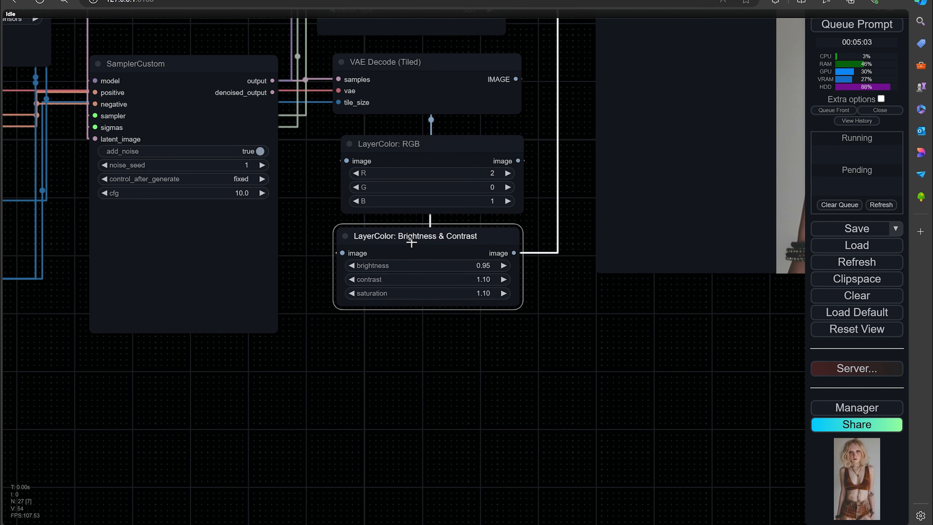
{"action": "left_click", "coordinate": [417, 149]}
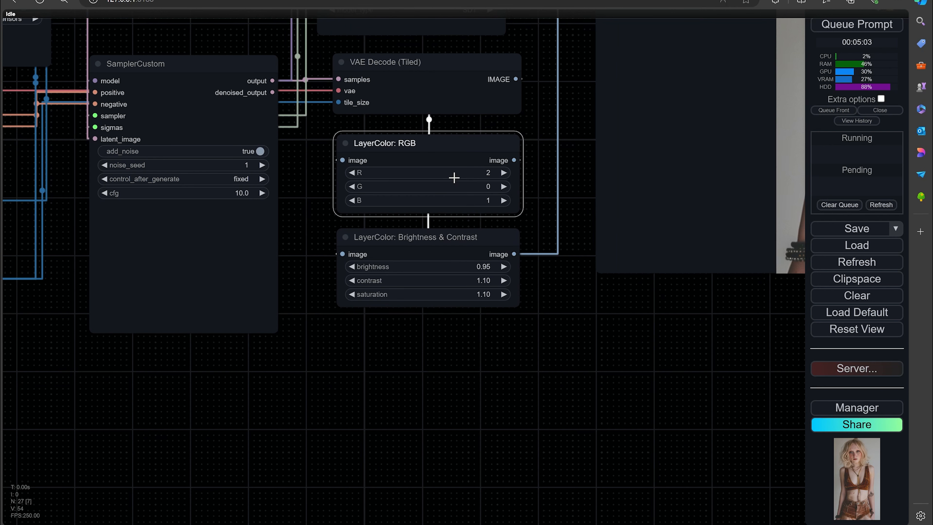
Step: Move the LayerColor: Brightness & Contrast node slightly down to widen its gap to the LayerColor: RGB node
{"action": "left_click_drag", "start_coordinate": [533, 240], "coordinate": [539, 256]}
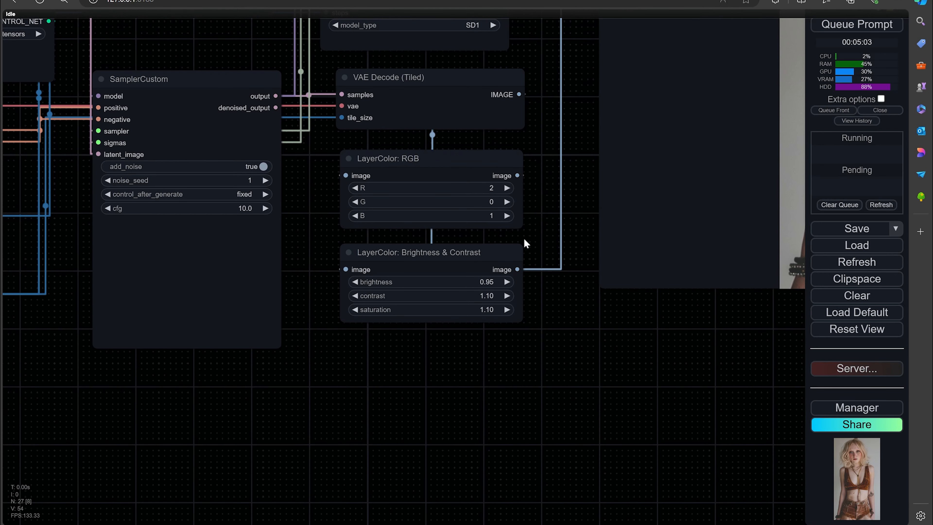
{"action": "left_click_drag", "start_coordinate": [547, 319], "coordinate": [541, 281]}
{"action": "left_click_drag", "start_coordinate": [431, 223], "coordinate": [431, 236]}
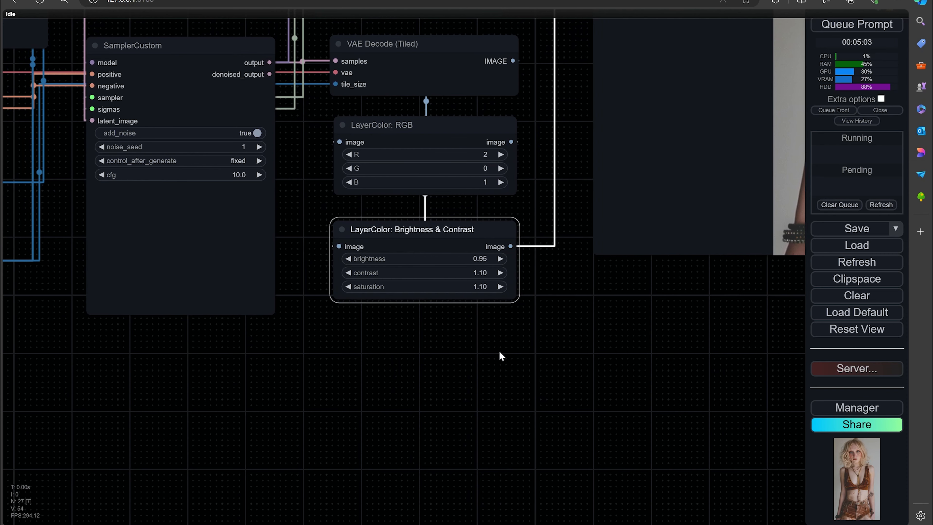
{"action": "left_click_drag", "start_coordinate": [502, 330], "coordinate": [462, 327]}
{"action": "scroll", "coordinate": [462, 327], "scroll_direction": "up", "scroll_amount": 3}
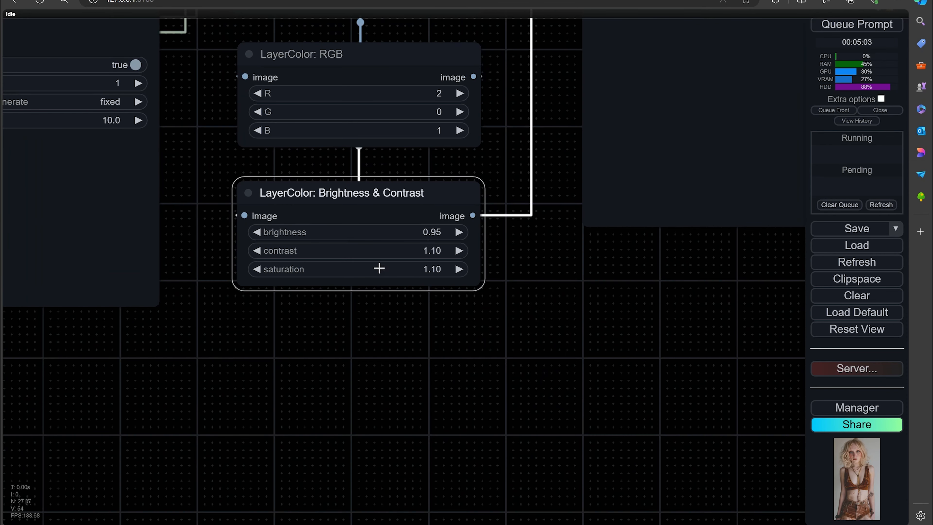
{"action": "scroll", "coordinate": [440, 330], "scroll_direction": "down", "scroll_amount": 3}
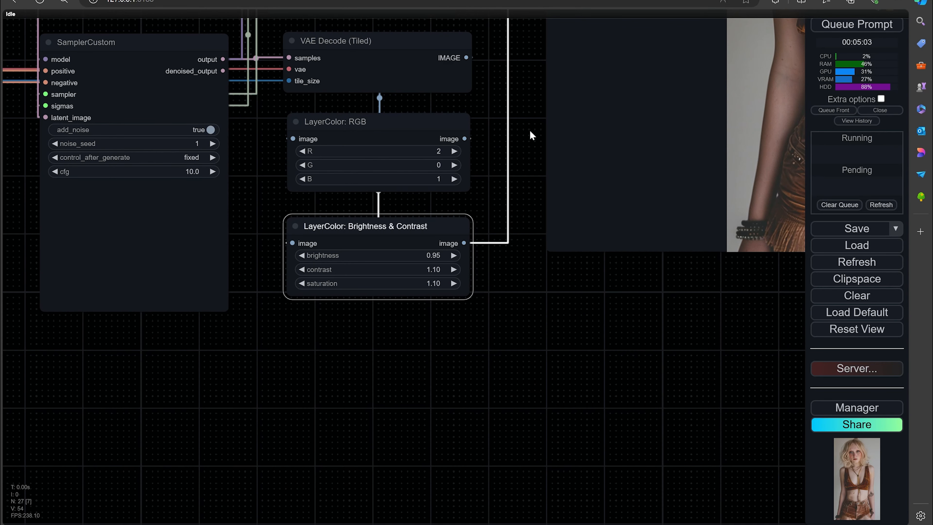
Step: Compare the clothing, skin and tattoo of the original and upscaled images in the Image Comparer node
{"action": "left_click_drag", "start_coordinate": [481, 160], "coordinate": [386, 329]}
{"action": "left_click_drag", "start_coordinate": [450, 78], "coordinate": [326, 163]}
{"action": "scroll", "coordinate": [372, 158], "scroll_direction": "down", "scroll_amount": 5}
{"action": "left_click_drag", "start_coordinate": [329, 69], "coordinate": [322, 168]}
{"action": "scroll", "coordinate": [355, 190], "scroll_direction": "up", "scroll_amount": 3}
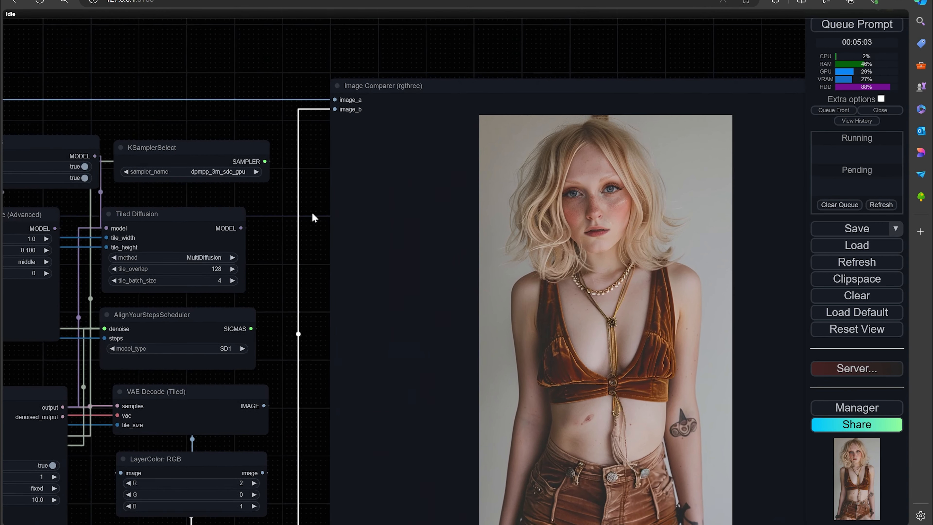
{"action": "left_click_drag", "start_coordinate": [312, 213], "coordinate": [233, 97]}
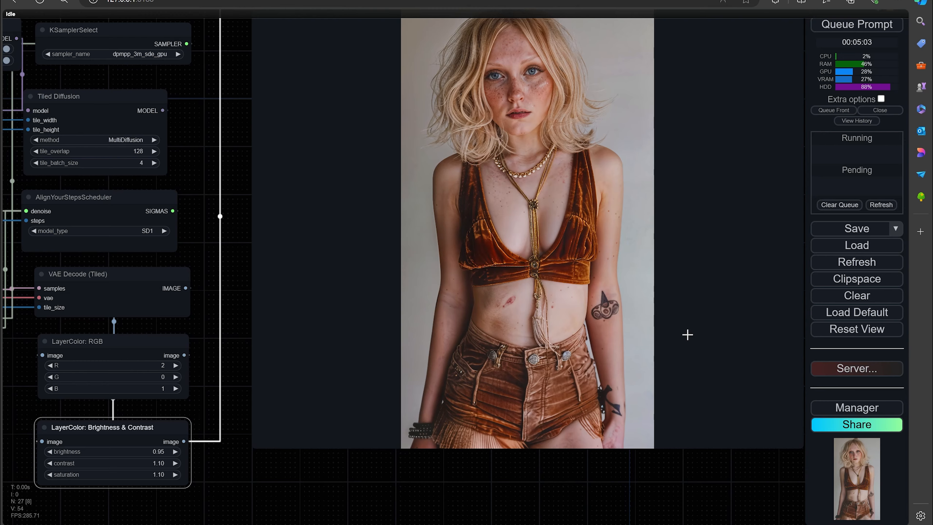
{"action": "scroll", "coordinate": [688, 334], "scroll_direction": "up", "scroll_amount": 5}
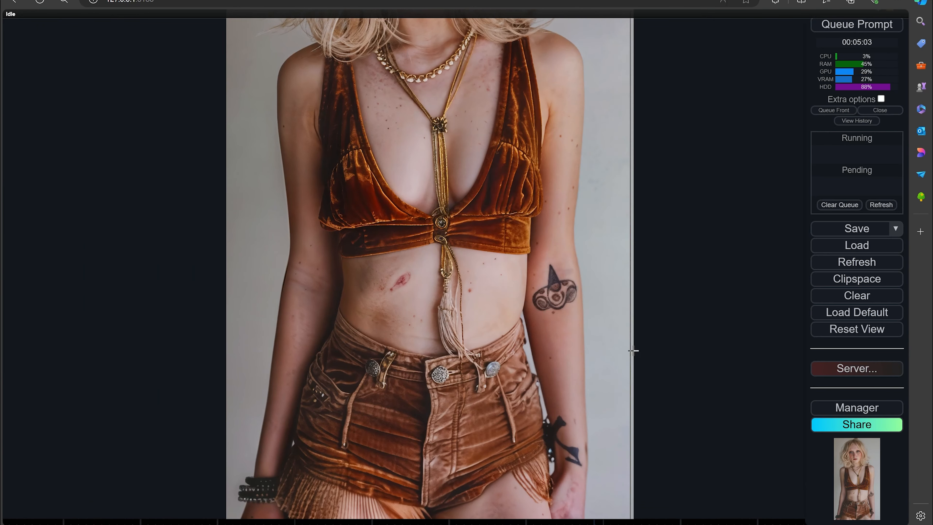
{"action": "scroll", "coordinate": [284, 346], "scroll_direction": "down", "scroll_amount": 2}
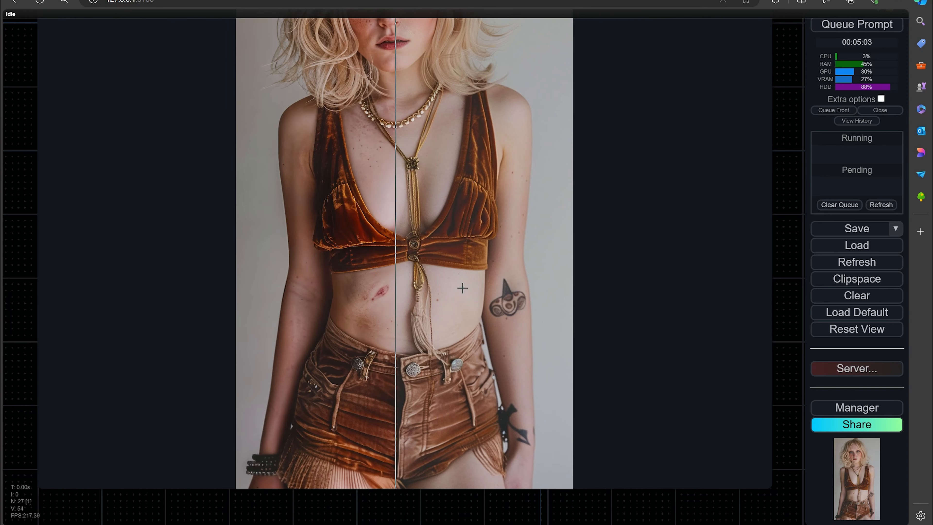
Step: Compare the face, hair and necklace of the original and upscaled portraits in the Image Comparer node
{"action": "left_click_drag", "start_coordinate": [764, 226], "coordinate": [788, 298]}
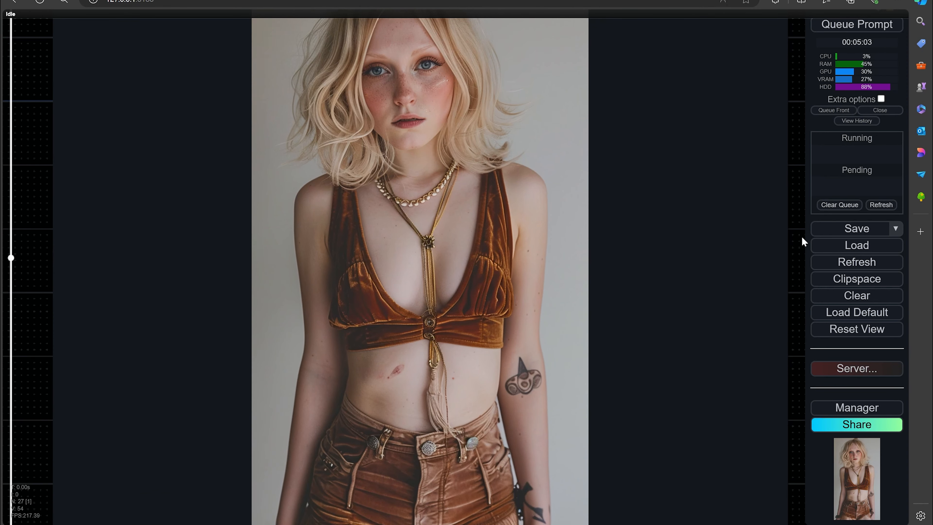
{"action": "left_click_drag", "start_coordinate": [802, 240], "coordinate": [776, 305]}
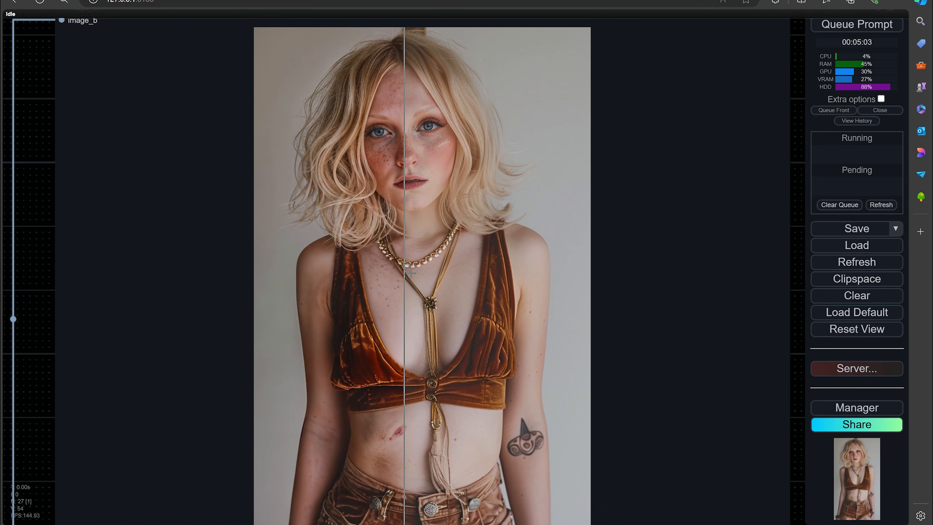
{"action": "left_click_drag", "start_coordinate": [578, 293], "coordinate": [592, 294]}
{"action": "scroll", "coordinate": [520, 233], "scroll_direction": "up", "scroll_amount": 5}
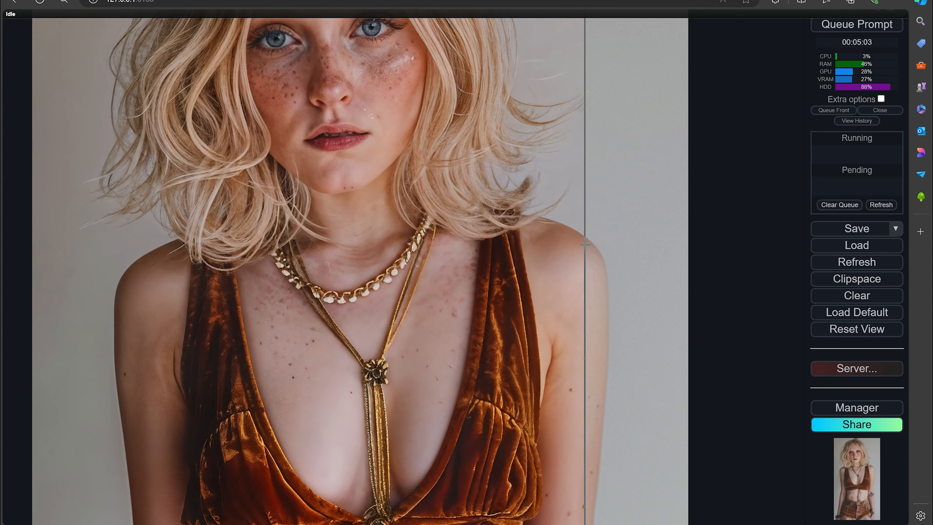
{"action": "scroll", "coordinate": [586, 244], "scroll_direction": "down", "scroll_amount": 3}
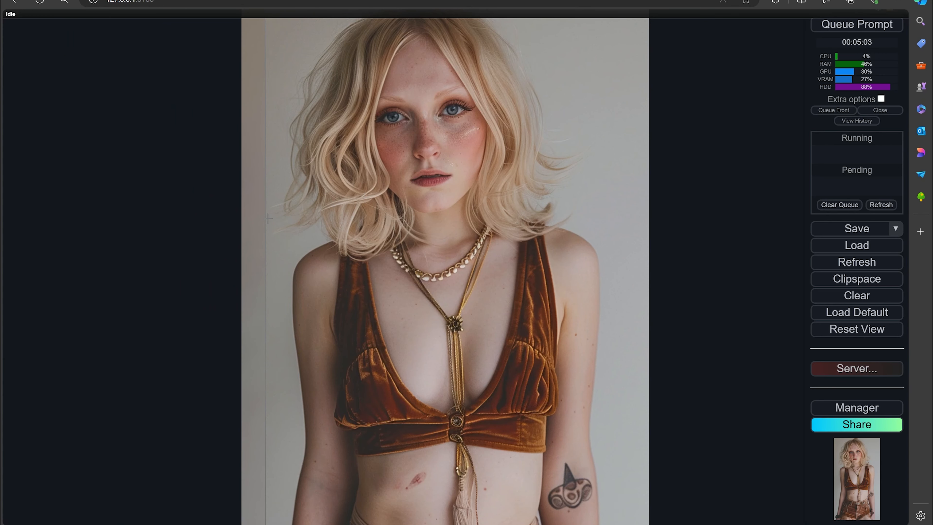
{"action": "scroll", "coordinate": [611, 246], "scroll_direction": "down", "scroll_amount": 2}
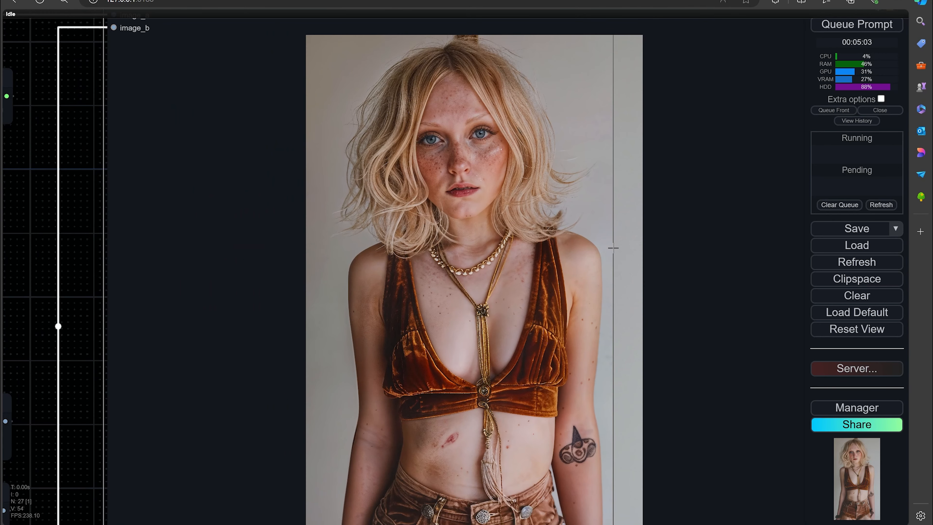
{"action": "scroll", "coordinate": [613, 248], "scroll_direction": "down", "scroll_amount": 2}
Step: Load the biscuit_camp_score_9 image of the woman with horns from Downloads into the Load Image node and queue the prompt
{"action": "left_click_drag", "start_coordinate": [169, 193], "coordinate": [732, 209]}
{"action": "scroll", "coordinate": [308, 182], "scroll_direction": "down", "scroll_amount": 2}
{"action": "left_click_drag", "start_coordinate": [226, 171], "coordinate": [525, 174]}
{"action": "left_click", "coordinate": [228, 197]}
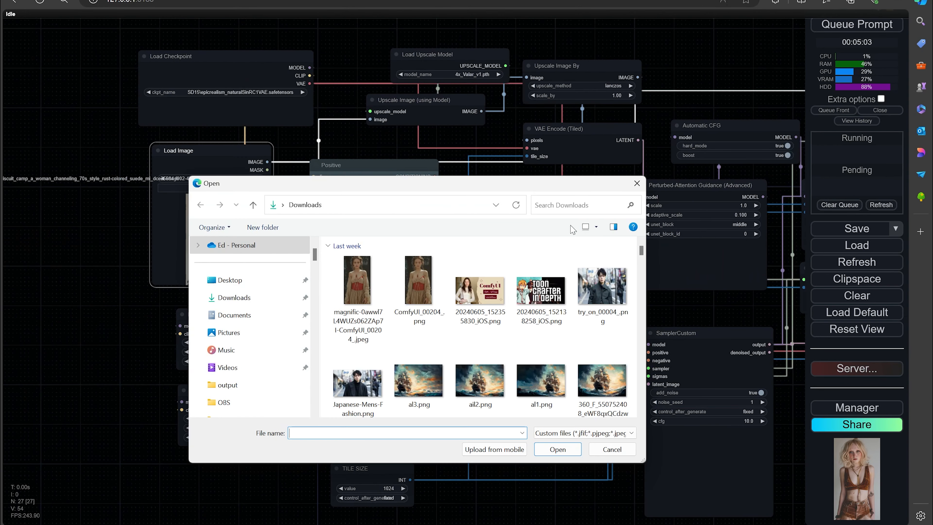
{"action": "left_click_drag", "start_coordinate": [642, 255], "coordinate": [640, 353]}
{"action": "scroll", "coordinate": [616, 350], "scroll_direction": "up", "scroll_amount": 3}
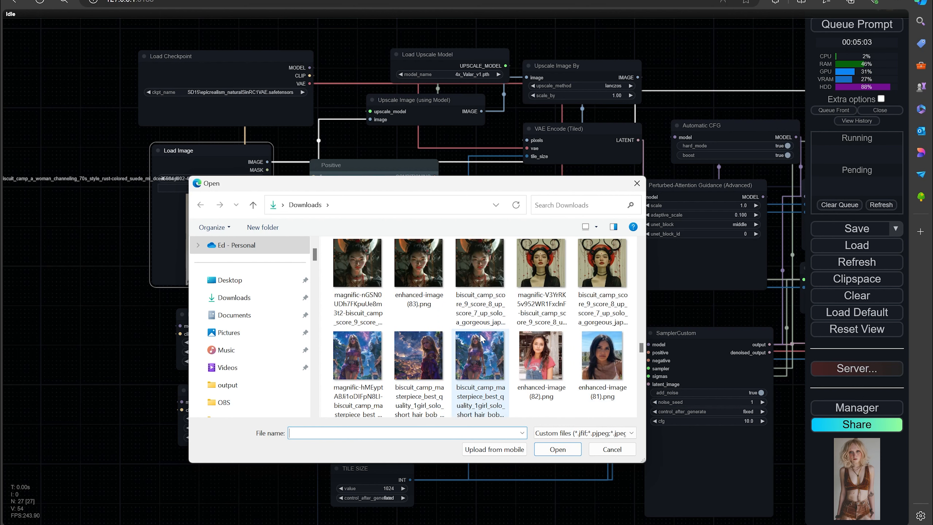
{"action": "left_click", "coordinate": [579, 325]}
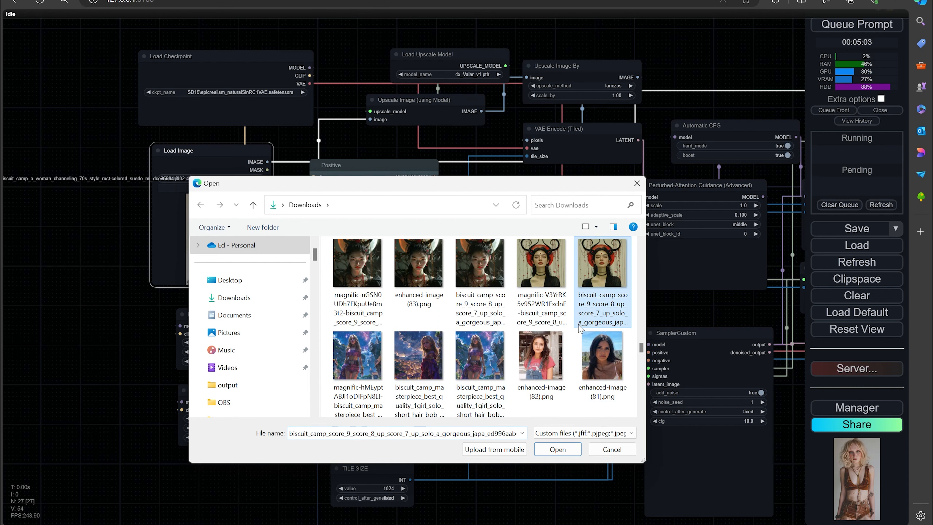
{"action": "left_click", "coordinate": [555, 453]}
{"action": "left_click", "coordinate": [876, 25]}
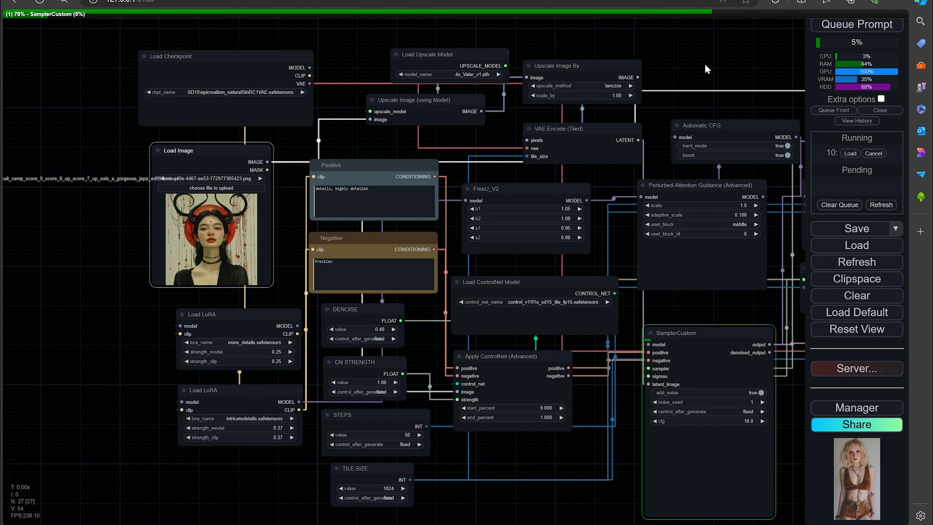
Step: Look over the LoRA, denoise, ControlNet, tile size and sampler settings of the running workflow
{"action": "left_click_drag", "start_coordinate": [706, 65], "coordinate": [471, 3]}
{"action": "left_click_drag", "start_coordinate": [560, 328], "coordinate": [600, 255]}
{"action": "left_click_drag", "start_coordinate": [405, 384], "coordinate": [485, 411]}
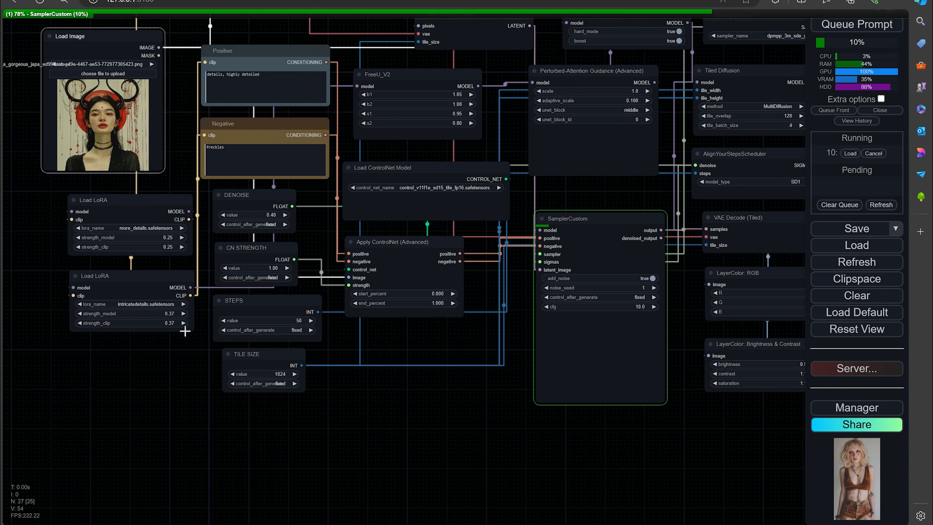
{"action": "left_click_drag", "start_coordinate": [434, 402], "coordinate": [393, 404]}
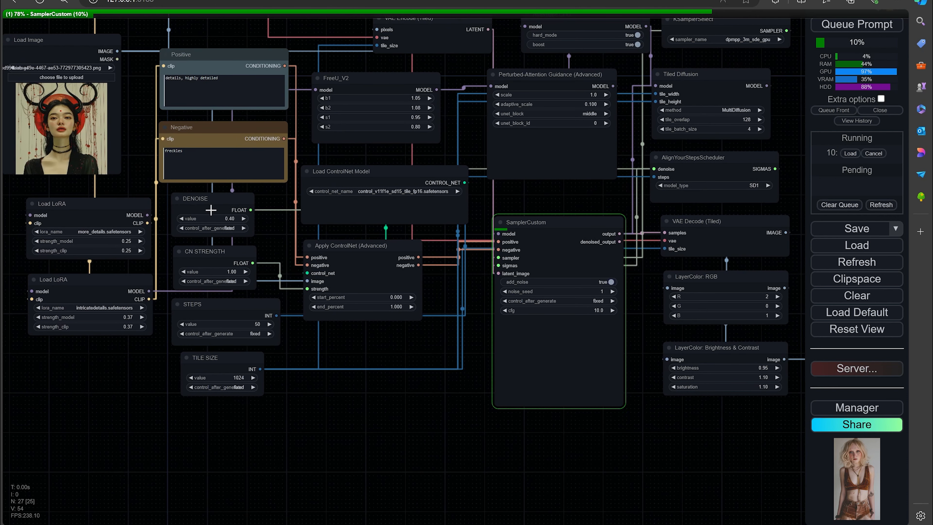
{"action": "left_click_drag", "start_coordinate": [459, 406], "coordinate": [260, 400]}
{"action": "left_click_drag", "start_coordinate": [577, 401], "coordinate": [557, 422]}
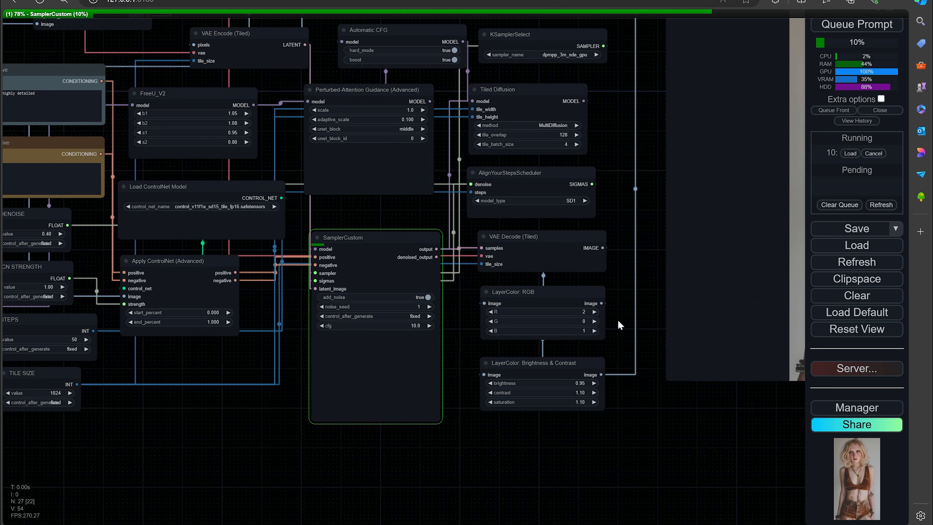
Step: Examine the face, horns and background details of the source image in the Load Image node
{"action": "left_click_drag", "start_coordinate": [381, 213], "coordinate": [784, 311]}
{"action": "scroll", "coordinate": [270, 259], "scroll_direction": "up", "scroll_amount": 13}
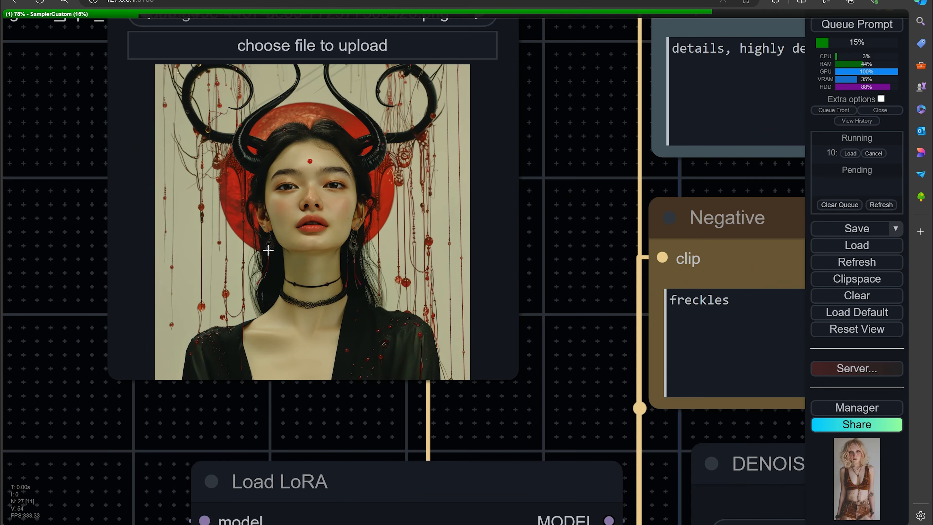
{"action": "scroll", "coordinate": [269, 261], "scroll_direction": "up", "scroll_amount": 3}
{"action": "scroll", "coordinate": [270, 256], "scroll_direction": "down", "scroll_amount": 3}
{"action": "scroll", "coordinate": [75, 281], "scroll_direction": "down", "scroll_amount": 1}
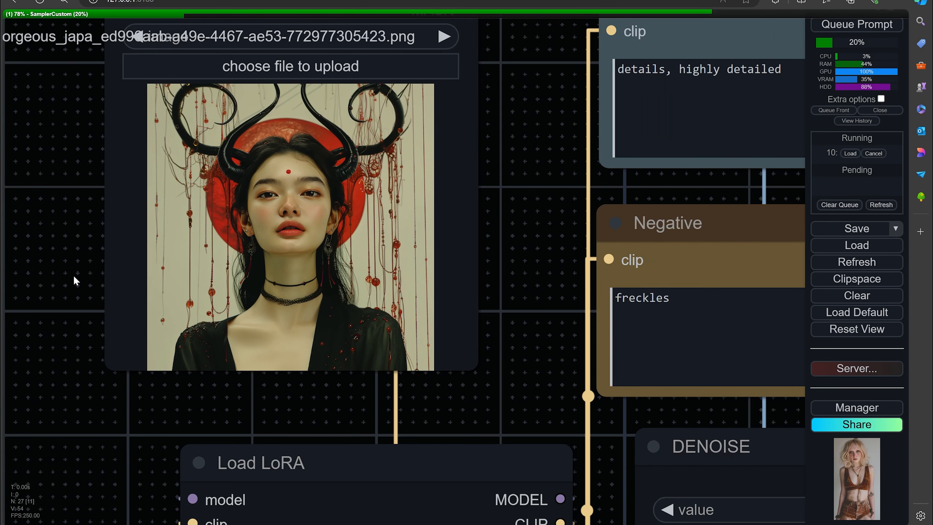
{"action": "scroll", "coordinate": [75, 281], "scroll_direction": "down", "scroll_amount": 2}
{"action": "scroll", "coordinate": [75, 281], "scroll_direction": "up", "scroll_amount": 3}
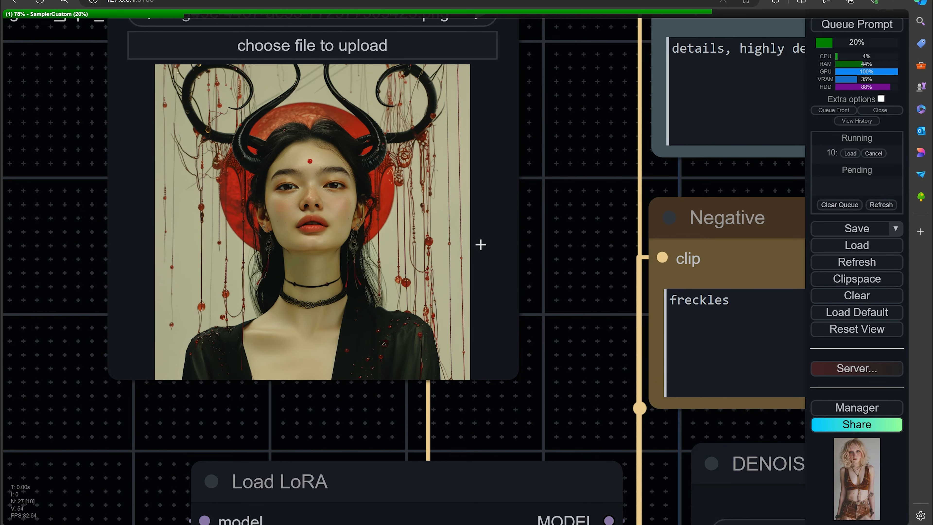
{"action": "scroll", "coordinate": [314, 219], "scroll_direction": "up", "scroll_amount": 5}
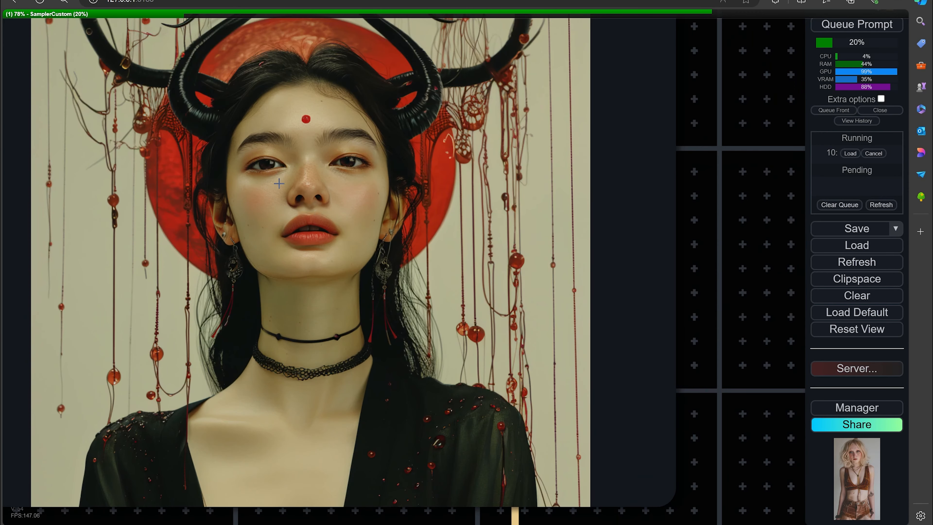
{"action": "scroll", "coordinate": [332, 159], "scroll_direction": "down", "scroll_amount": 4}
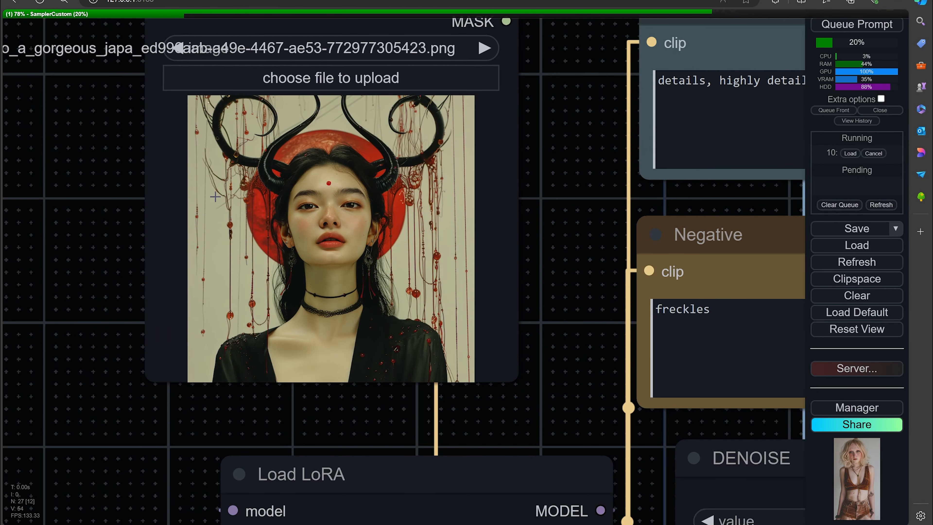
Step: Review the text of the Positive and Negative prompt nodes beside the source image of the horned woman
{"action": "scroll", "coordinate": [407, 233], "scroll_direction": "down", "scroll_amount": 3}
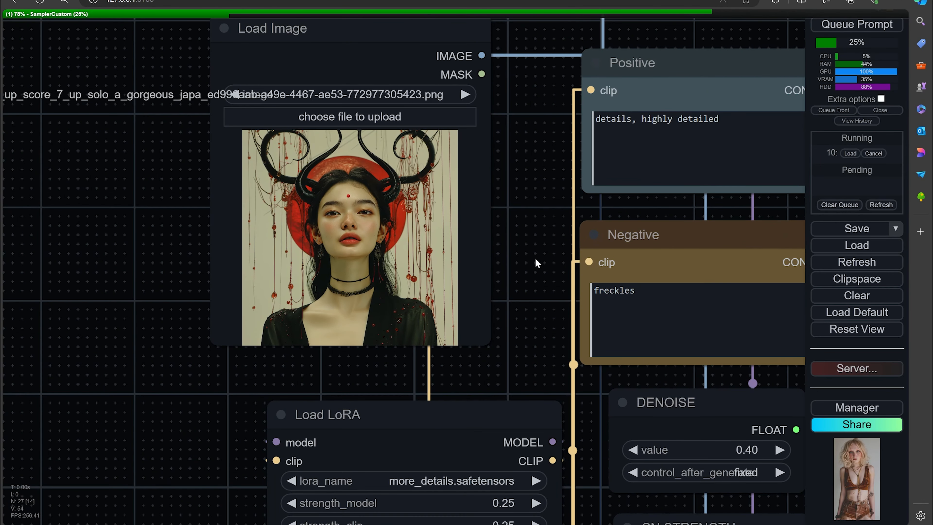
{"action": "left_click_drag", "start_coordinate": [536, 263], "coordinate": [296, 202]}
{"action": "scroll", "coordinate": [631, 334], "scroll_direction": "down", "scroll_amount": 5}
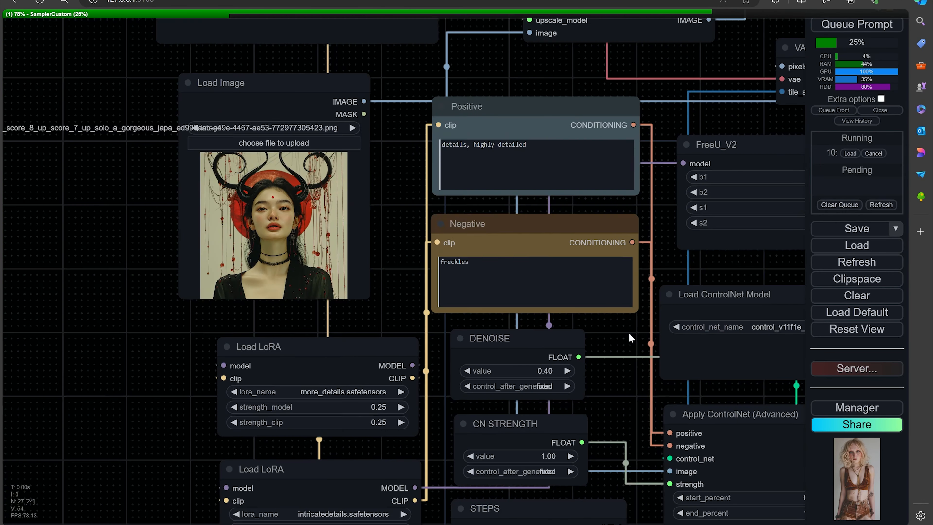
{"action": "scroll", "coordinate": [628, 332], "scroll_direction": "down", "scroll_amount": 2}
{"action": "left_click_drag", "start_coordinate": [628, 388], "coordinate": [231, 271]}
{"action": "left_click_drag", "start_coordinate": [543, 226], "coordinate": [608, 277]}
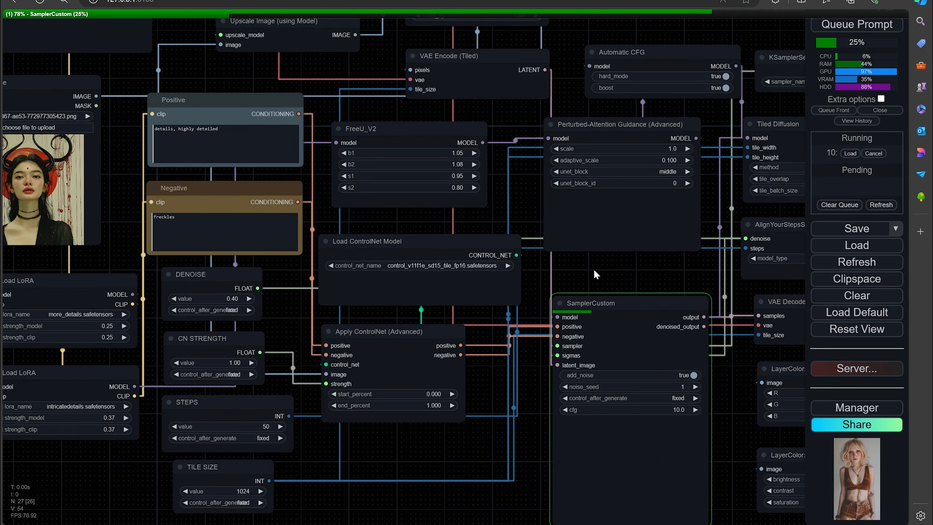
{"action": "left_click", "coordinate": [239, 137]}
{"action": "left_click_drag", "start_coordinate": [250, 85], "coordinate": [346, 152]}
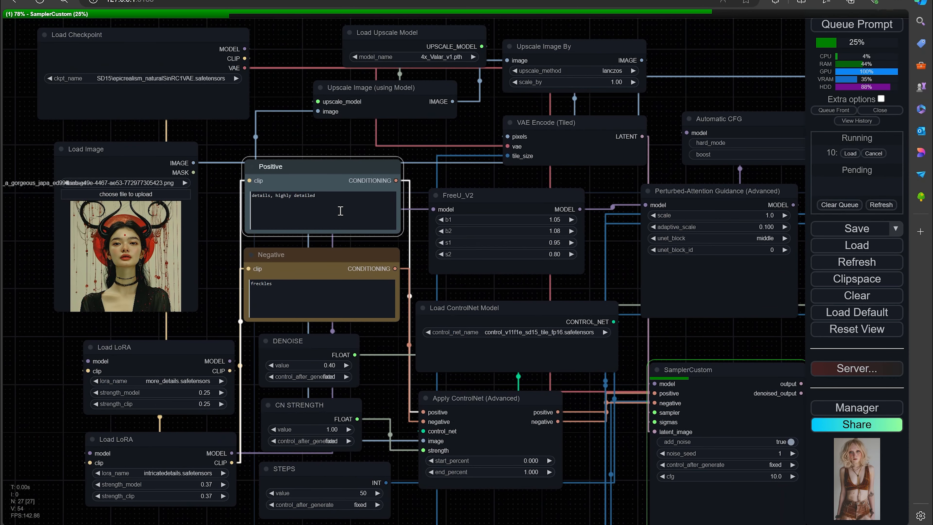
{"action": "scroll", "coordinate": [281, 224], "scroll_direction": "up", "scroll_amount": 7}
{"action": "left_click", "coordinate": [379, 197]}
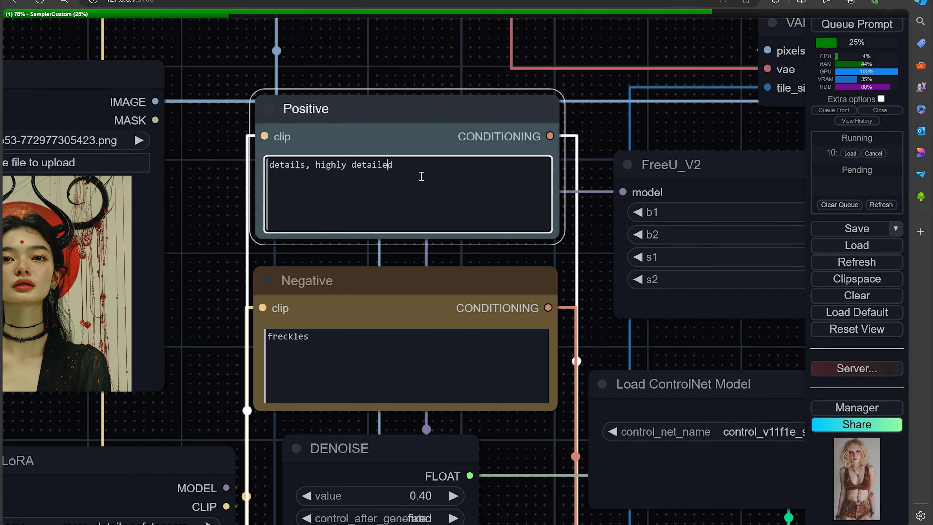
{"action": "left_click", "coordinate": [370, 346]}
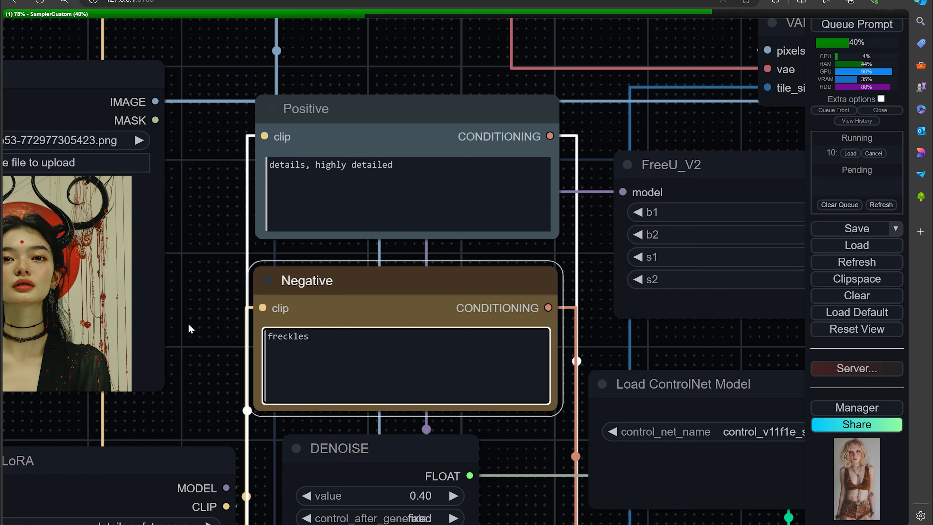
{"action": "scroll", "coordinate": [191, 317], "scroll_direction": "down", "scroll_amount": 2}
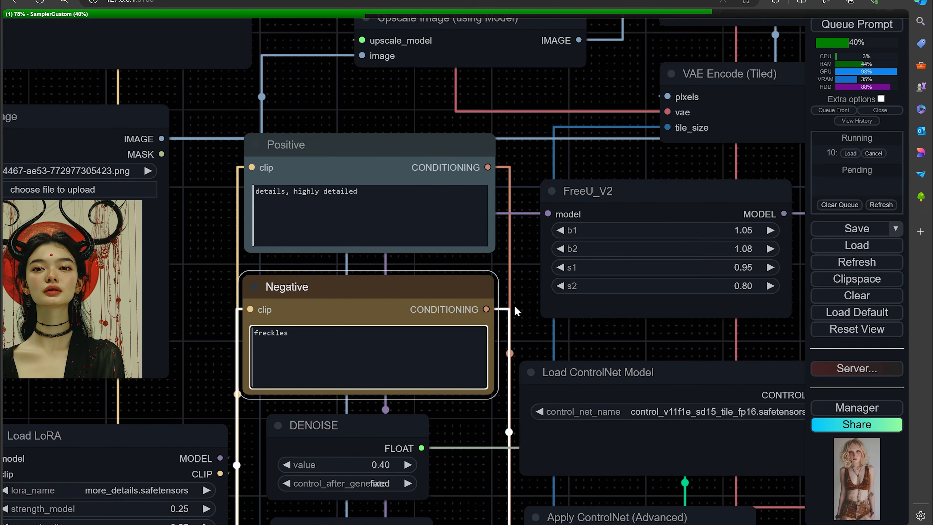
Step: Look over the whole node layout, from the checkpoint and LoRA loaders to the sampler and color nodes, while the prompt runs
{"action": "left_click_drag", "start_coordinate": [523, 279], "coordinate": [192, 225]}
{"action": "scroll", "coordinate": [384, 262], "scroll_direction": "down", "scroll_amount": 6}
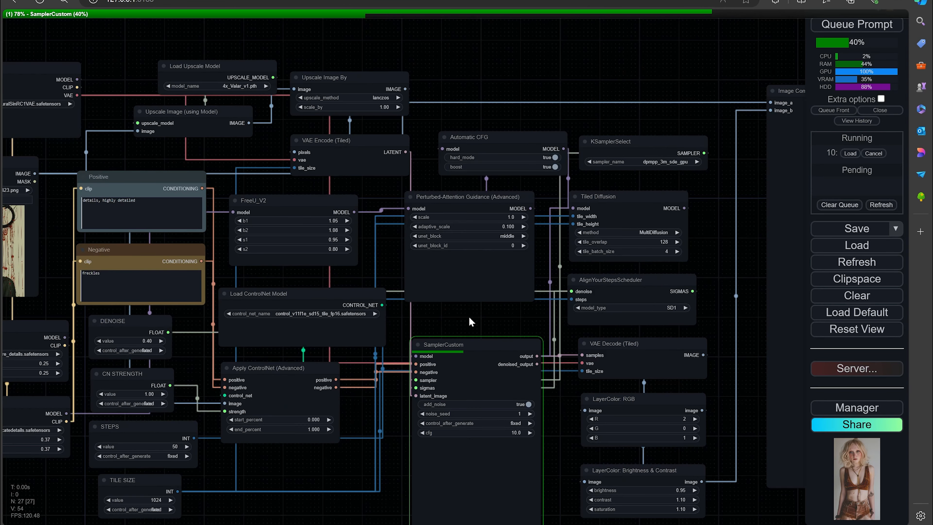
{"action": "scroll", "coordinate": [471, 322], "scroll_direction": "down", "scroll_amount": 1}
{"action": "left_click_drag", "start_coordinate": [471, 322], "coordinate": [528, 291]}
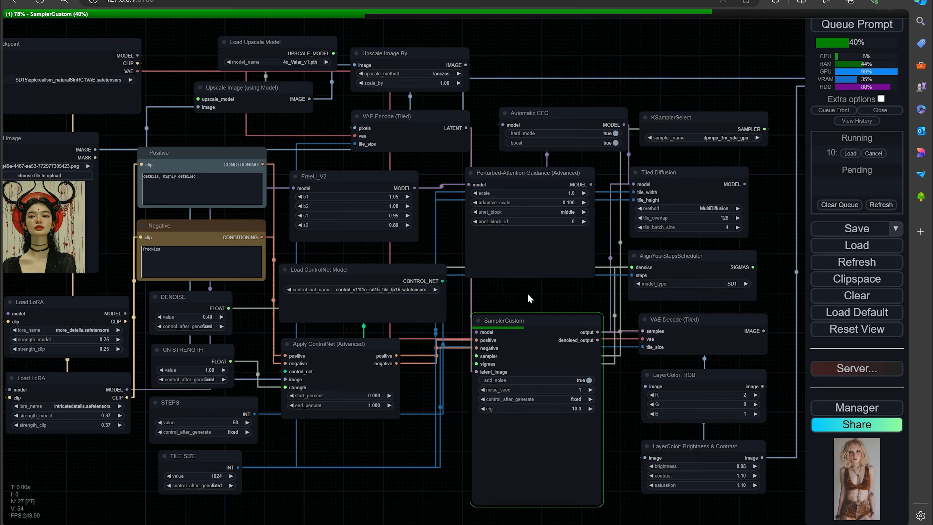
{"action": "left_click_drag", "start_coordinate": [450, 465], "coordinate": [350, 434]}
{"action": "left_click_drag", "start_coordinate": [629, 465], "coordinate": [658, 469]}
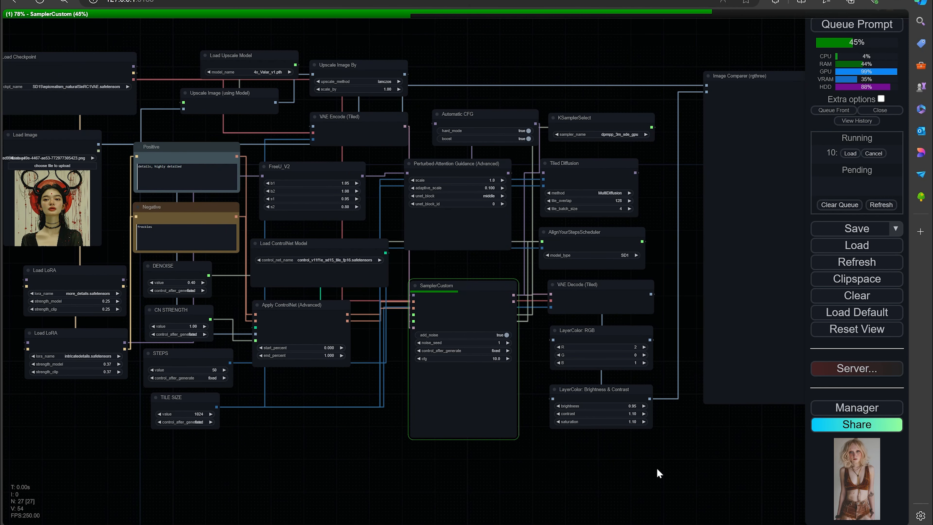
{"action": "left_click_drag", "start_coordinate": [662, 457], "coordinate": [705, 465]}
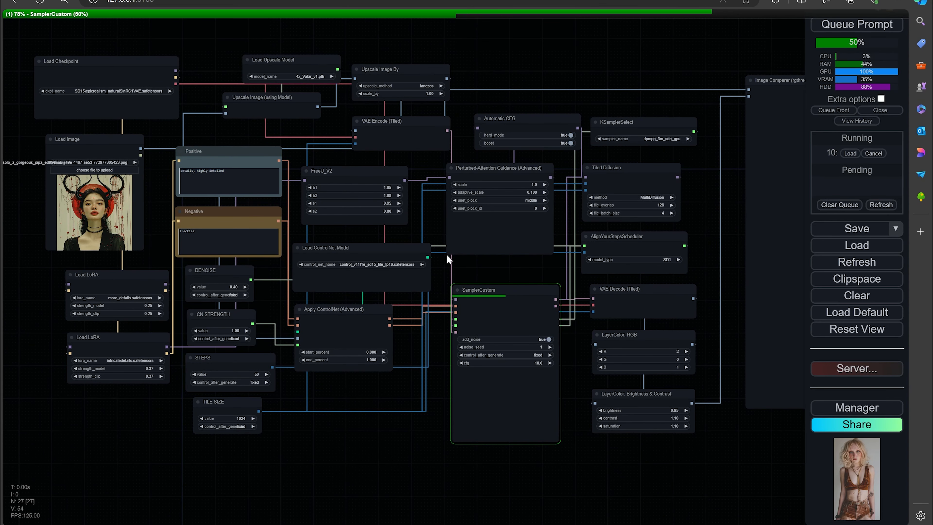
Step: Compare the face, choker, earrings and beaded strings of the original and upscaled horned-woman portraits in the Image Comparer node
{"action": "left_click_drag", "start_coordinate": [727, 452], "coordinate": [354, 444]}
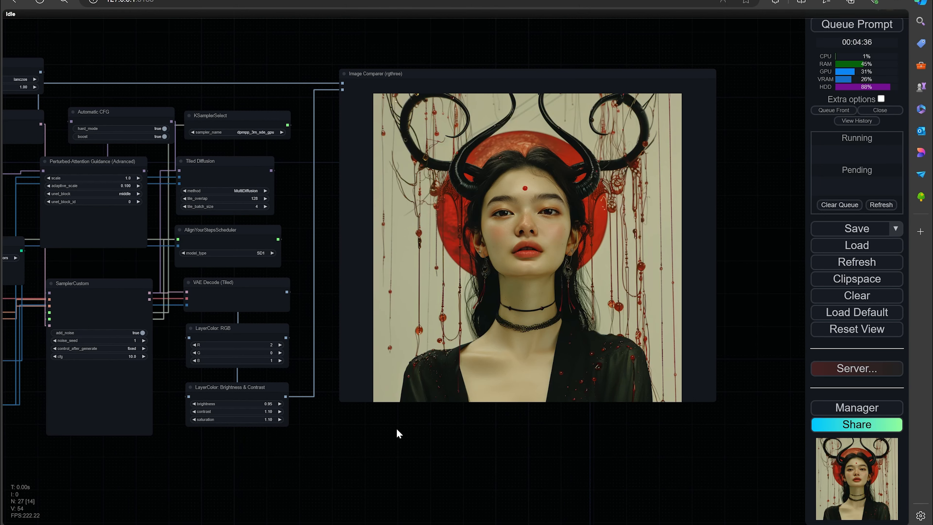
{"action": "scroll", "coordinate": [399, 433], "scroll_direction": "up", "scroll_amount": 7}
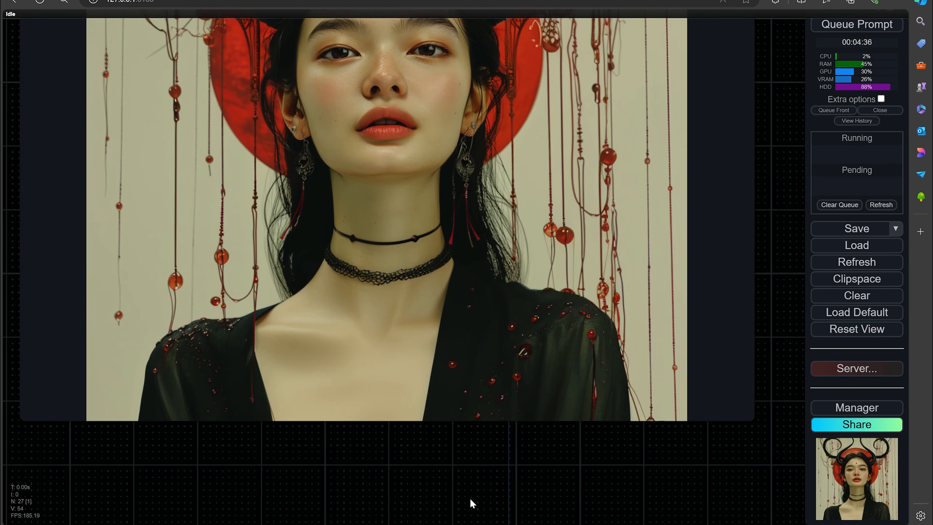
{"action": "left_click_drag", "start_coordinate": [470, 499], "coordinate": [548, 524]}
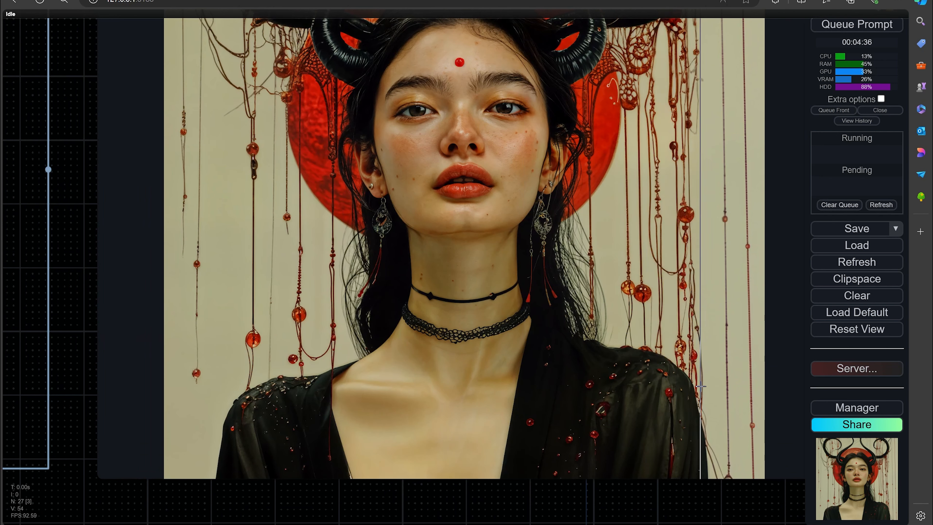
{"action": "left_click", "coordinate": [792, 351]}
{"action": "left_click_drag", "start_coordinate": [792, 351], "coordinate": [799, 405]}
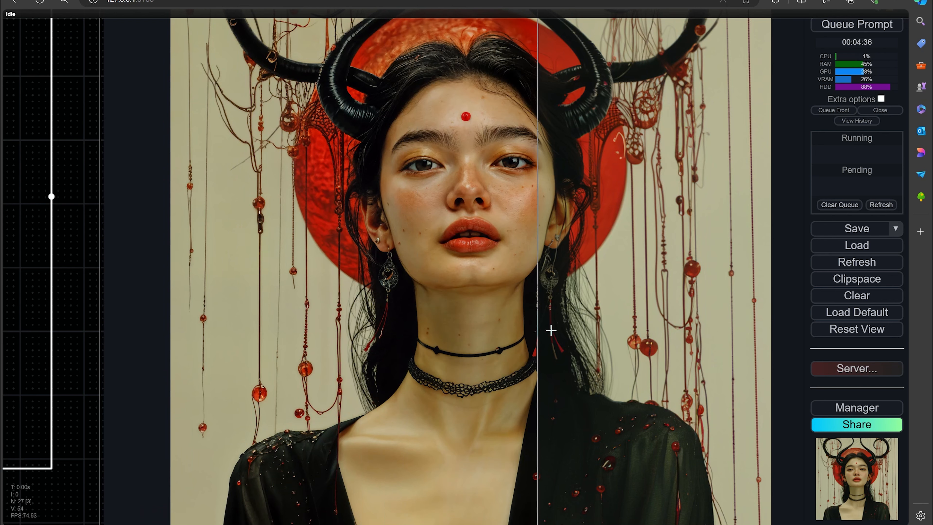
{"action": "scroll", "coordinate": [676, 342], "scroll_direction": "up", "scroll_amount": 3}
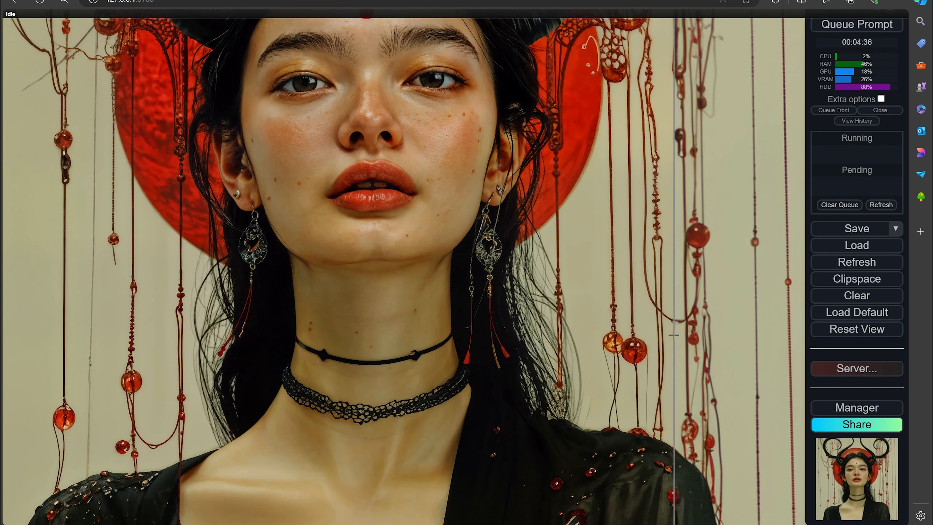
{"action": "left_click_drag", "start_coordinate": [807, 260], "coordinate": [808, 310]}
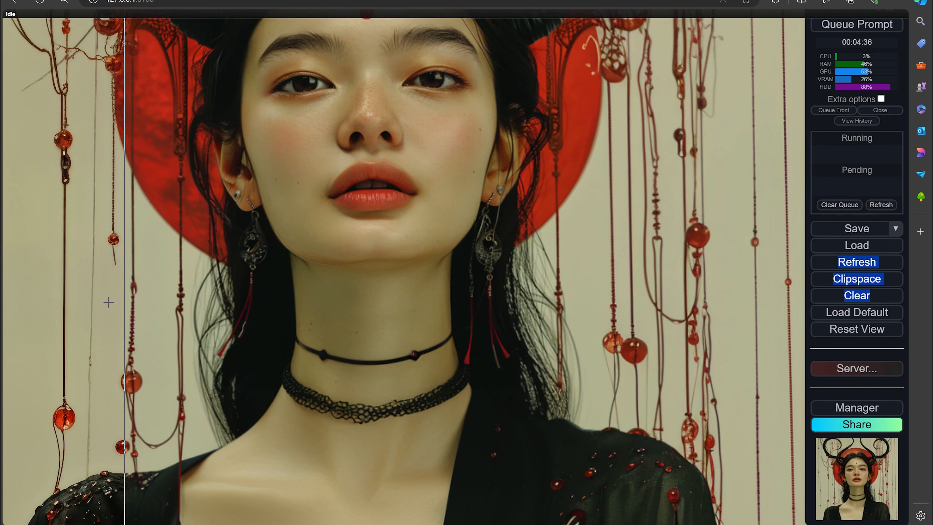
{"action": "scroll", "coordinate": [495, 319], "scroll_direction": "down", "scroll_amount": 5}
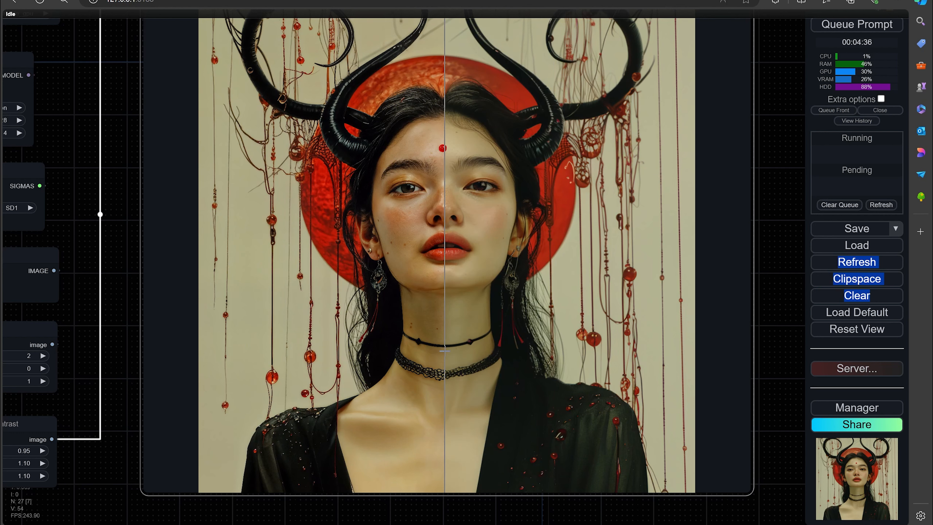
Step: Load the biscuit_camp_female_looking_at_camera_various_camera_angles_car_41bde3f3 image from Downloads into the Load Image node and queue the prompt
{"action": "scroll", "coordinate": [122, 327], "scroll_direction": "down", "scroll_amount": 3}
{"action": "left_click_drag", "start_coordinate": [121, 326], "coordinate": [455, 294]}
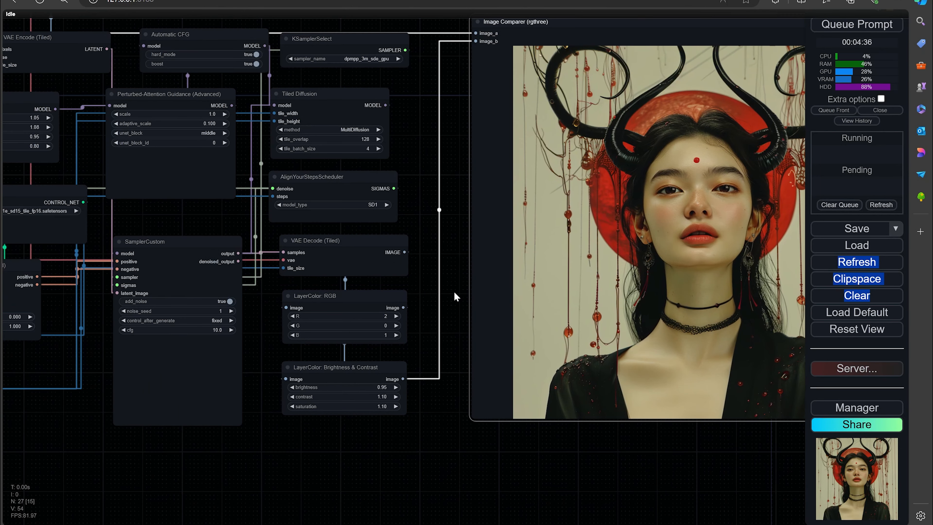
{"action": "left_click_drag", "start_coordinate": [270, 327], "coordinate": [384, 317]}
{"action": "left_click_drag", "start_coordinate": [241, 195], "coordinate": [478, 247]}
{"action": "left_click", "coordinate": [142, 170]}
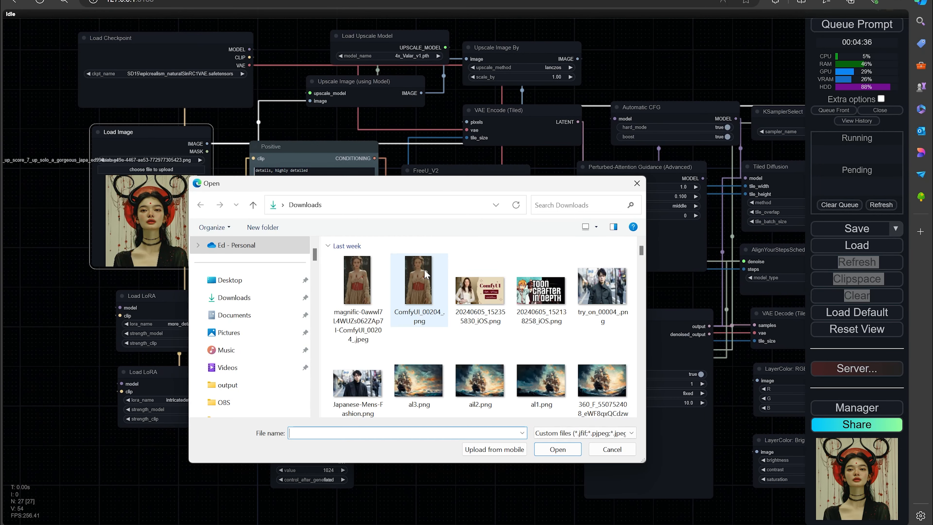
{"action": "scroll", "coordinate": [477, 331], "scroll_direction": "down", "scroll_amount": 5}
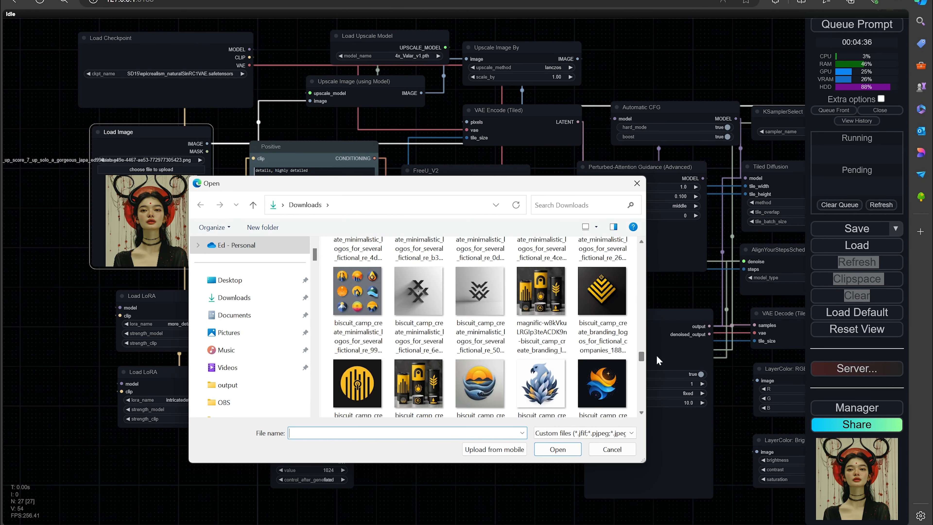
{"action": "left_click", "coordinate": [362, 408]}
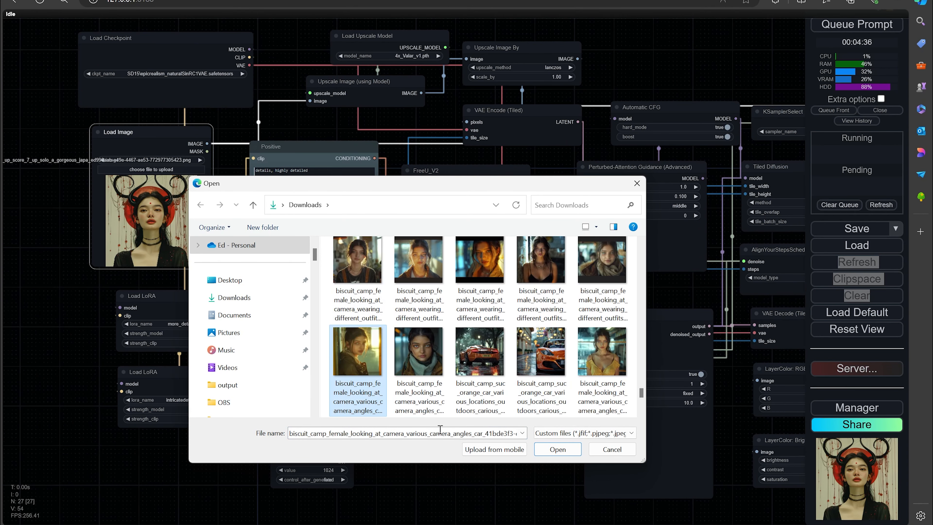
{"action": "left_click", "coordinate": [557, 449]}
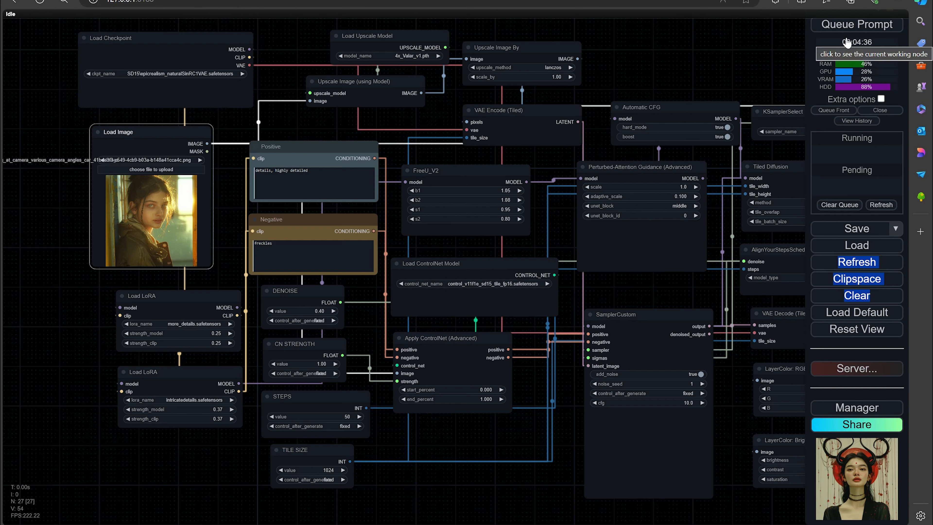
Step: Examine the face, hair, jacket and backlit window of the new source image in the Load Image node
{"action": "scroll", "coordinate": [68, 248], "scroll_direction": "up", "scroll_amount": 6}
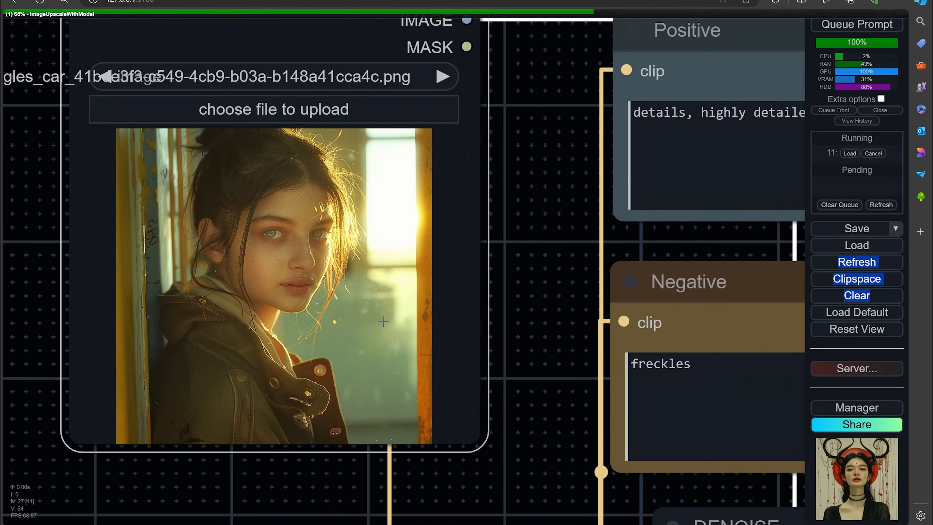
{"action": "scroll", "coordinate": [384, 318], "scroll_direction": "down", "scroll_amount": 3}
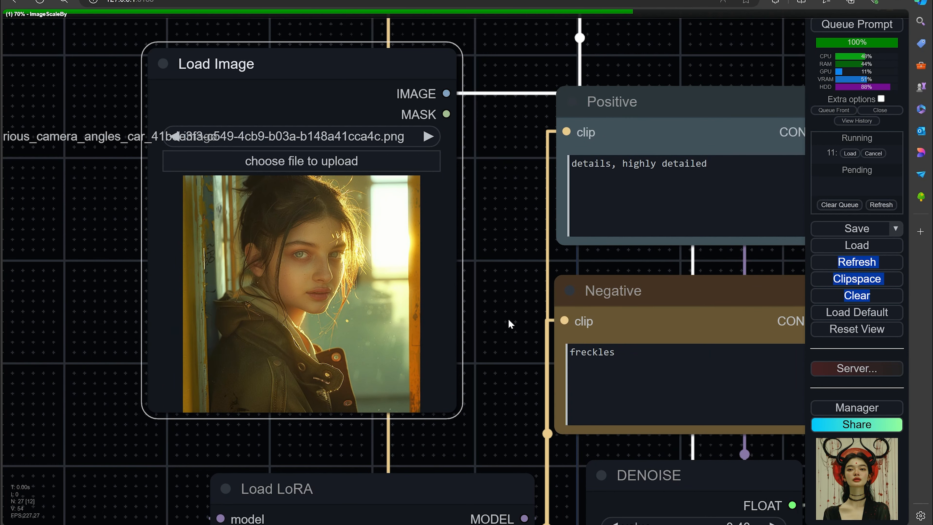
{"action": "scroll", "coordinate": [508, 318], "scroll_direction": "up", "scroll_amount": 2}
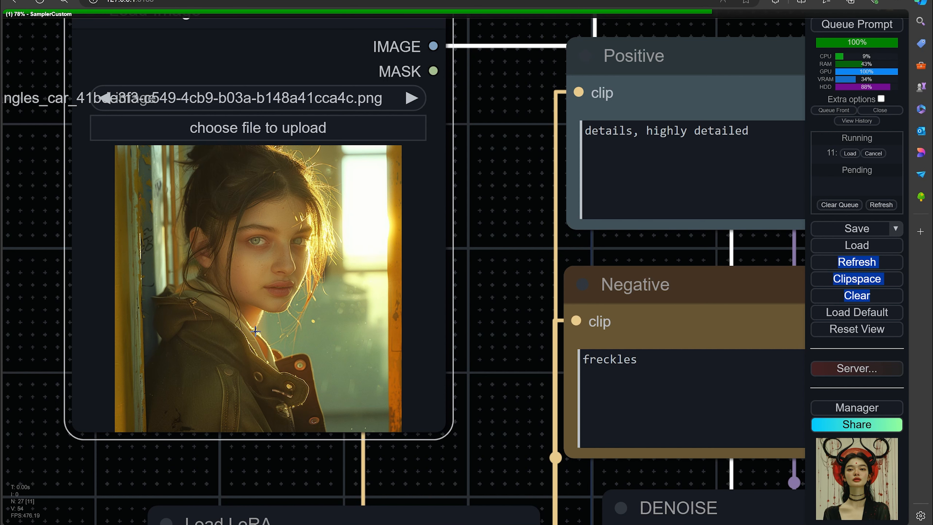
{"action": "scroll", "coordinate": [256, 294], "scroll_direction": "up", "scroll_amount": 2}
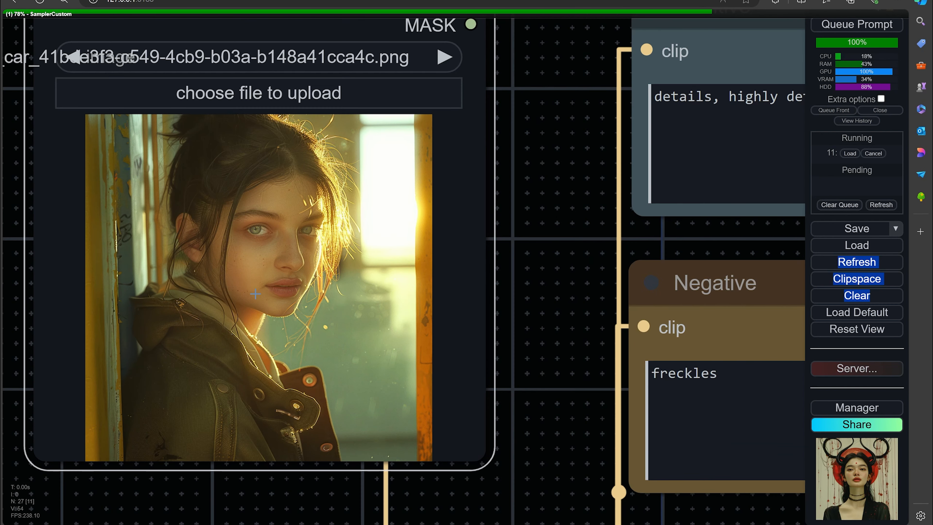
{"action": "scroll", "coordinate": [255, 294], "scroll_direction": "down", "scroll_amount": 2}
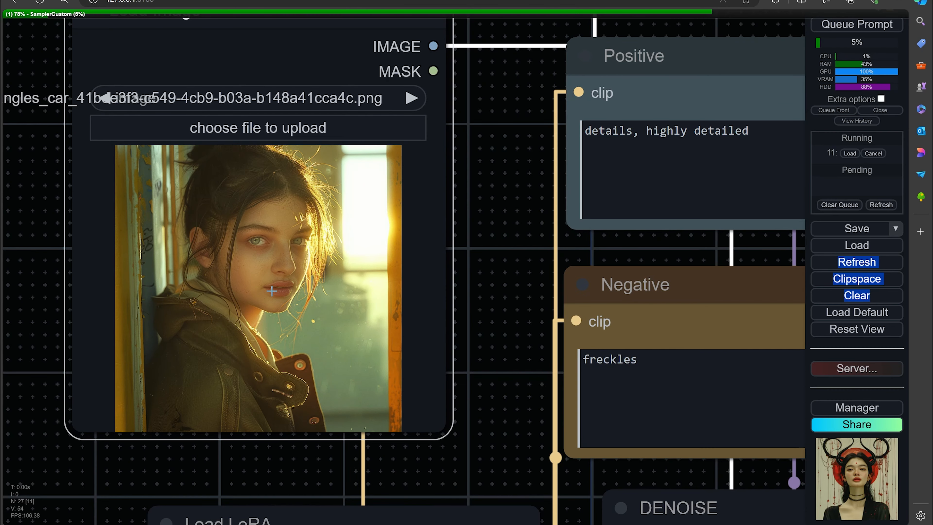
{"action": "scroll", "coordinate": [271, 291], "scroll_direction": "down", "scroll_amount": 3}
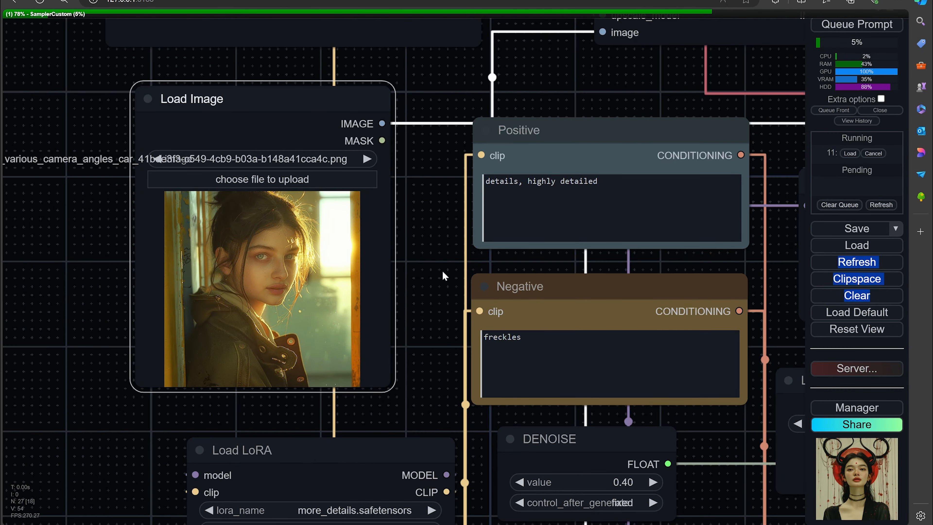
Step: Compare the skin, eye, hair and peeling door paint of the original and upscaled jacket portraits in the Image Comparer node
{"action": "left_click_drag", "start_coordinate": [440, 275], "coordinate": [124, 213]}
{"action": "left_click_drag", "start_coordinate": [640, 286], "coordinate": [224, 268]}
{"action": "left_click_drag", "start_coordinate": [568, 356], "coordinate": [112, 267]}
{"action": "scroll", "coordinate": [441, 371], "scroll_direction": "down", "scroll_amount": 2}
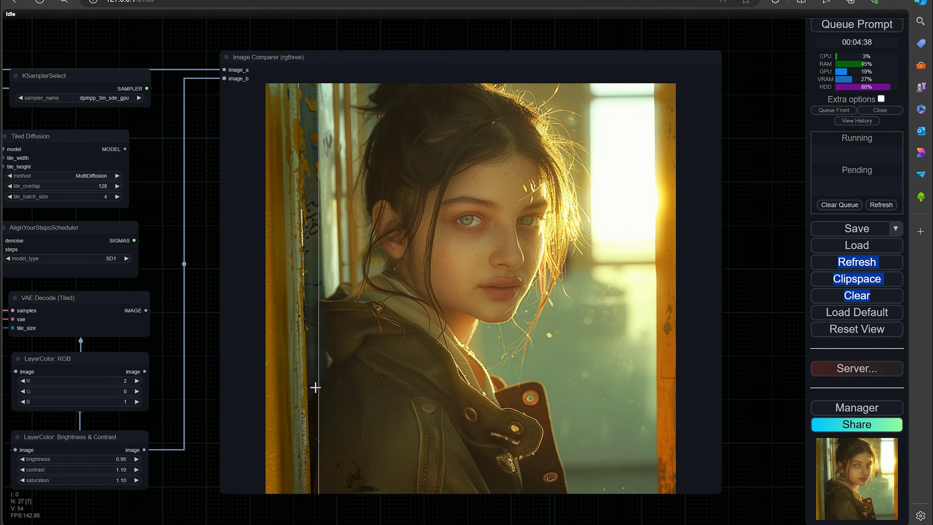
{"action": "scroll", "coordinate": [303, 388], "scroll_direction": "up", "scroll_amount": 2}
{"action": "left_click_drag", "start_coordinate": [186, 235], "coordinate": [104, 230]}
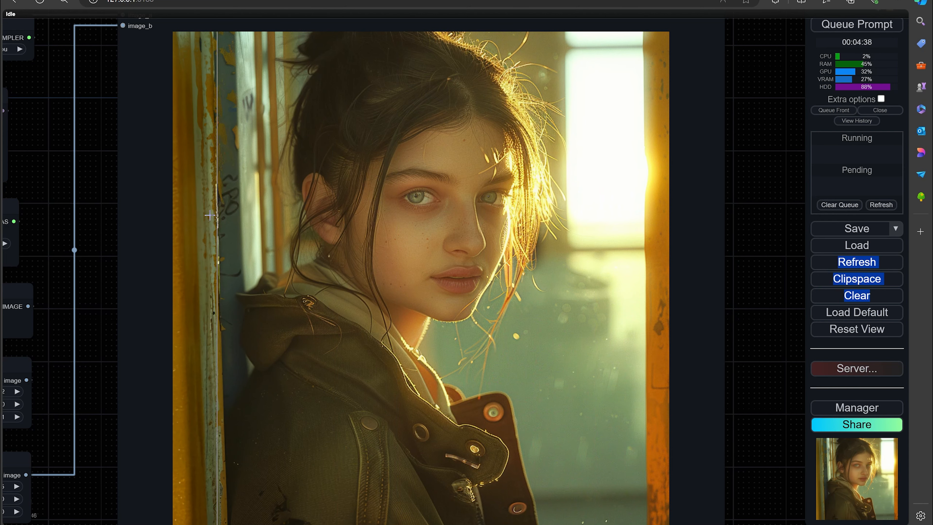
{"action": "scroll", "coordinate": [166, 171], "scroll_direction": "up", "scroll_amount": 8}
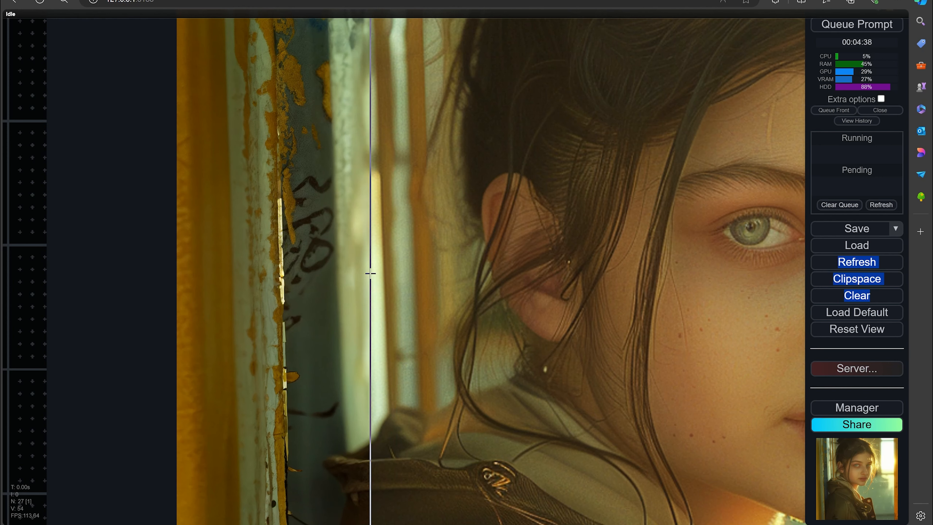
{"action": "scroll", "coordinate": [371, 273], "scroll_direction": "down", "scroll_amount": 1}
{"action": "scroll", "coordinate": [370, 273], "scroll_direction": "down", "scroll_amount": 2}
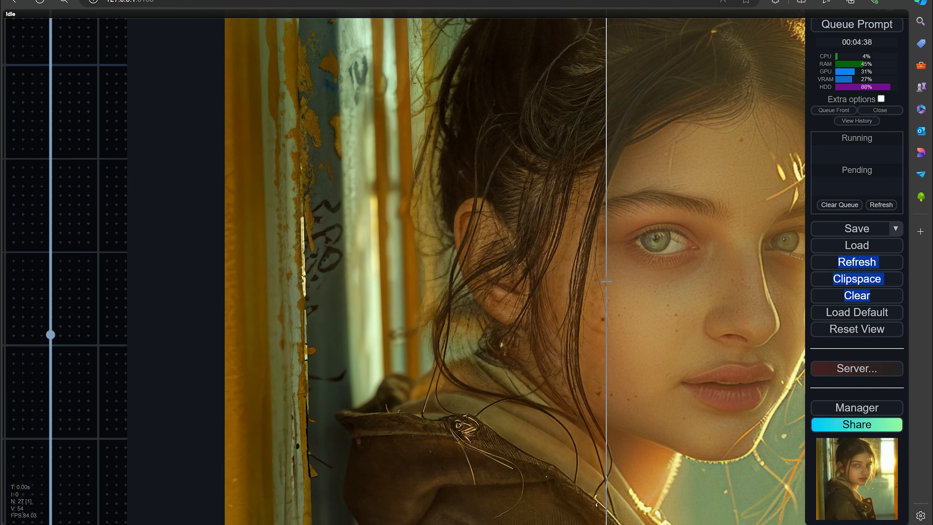
{"action": "scroll", "coordinate": [606, 282], "scroll_direction": "down", "scroll_amount": 3}
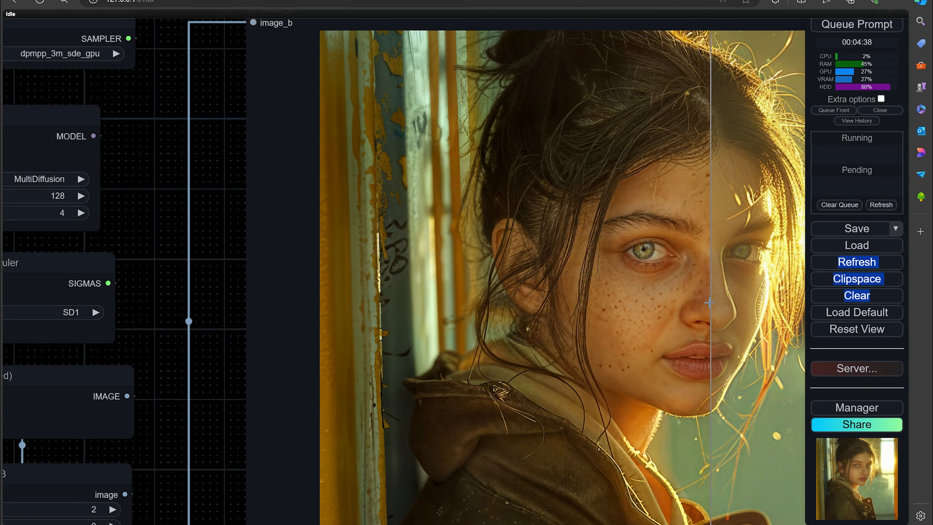
{"action": "scroll", "coordinate": [709, 318], "scroll_direction": "up", "scroll_amount": 8}
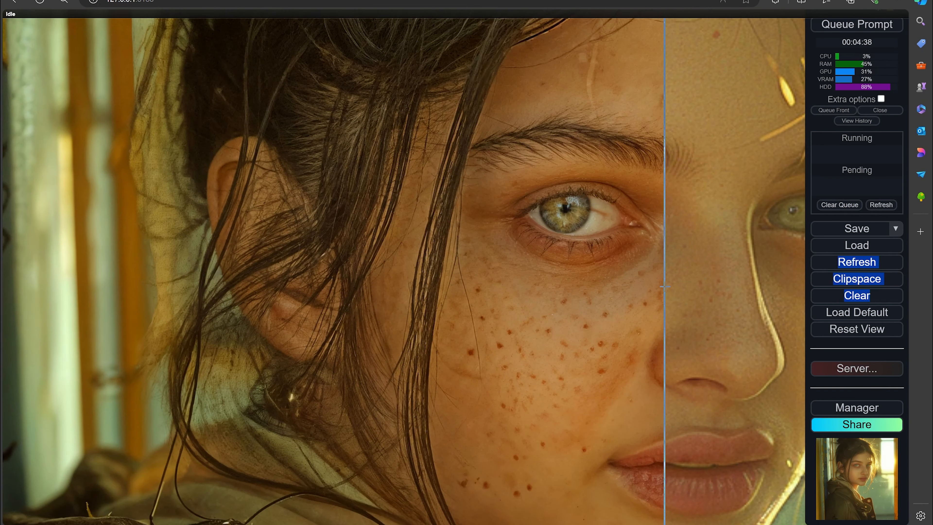
Step: Reposition the Image Comparer node to the right of the sampler and color nodes so it no longer overlaps them
{"action": "scroll", "coordinate": [664, 286], "scroll_direction": "down", "scroll_amount": 2}
{"action": "scroll", "coordinate": [664, 286], "scroll_direction": "down", "scroll_amount": 2}
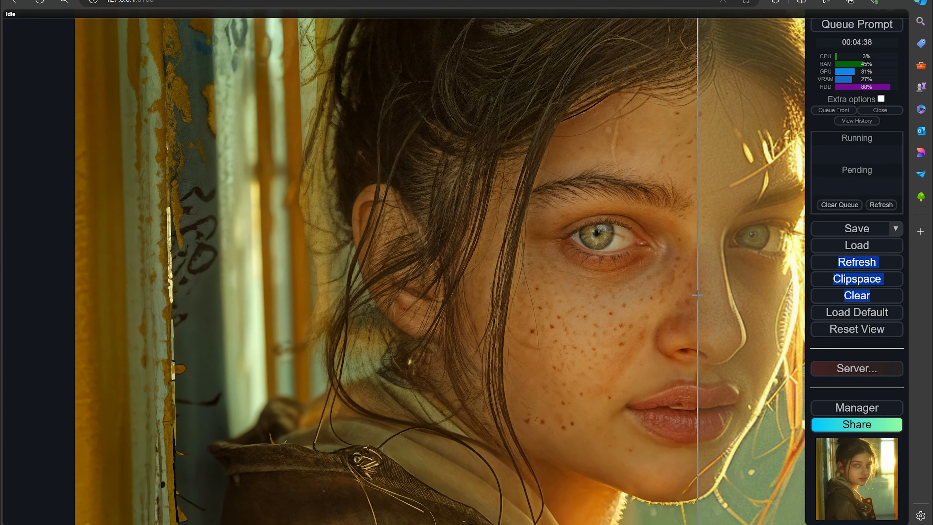
{"action": "scroll", "coordinate": [505, 269], "scroll_direction": "down", "scroll_amount": 1}
{"action": "scroll", "coordinate": [505, 269], "scroll_direction": "down", "scroll_amount": 6}
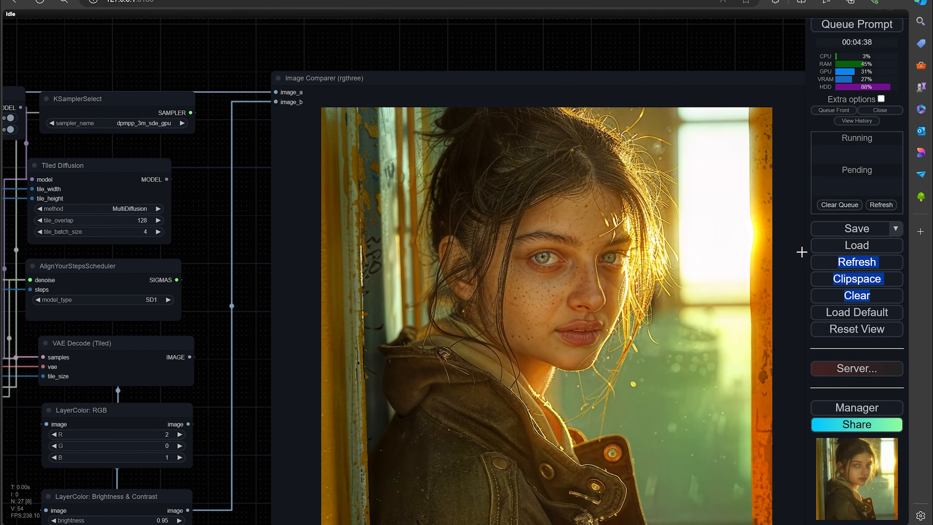
{"action": "left_click_drag", "start_coordinate": [802, 252], "coordinate": [714, 182]}
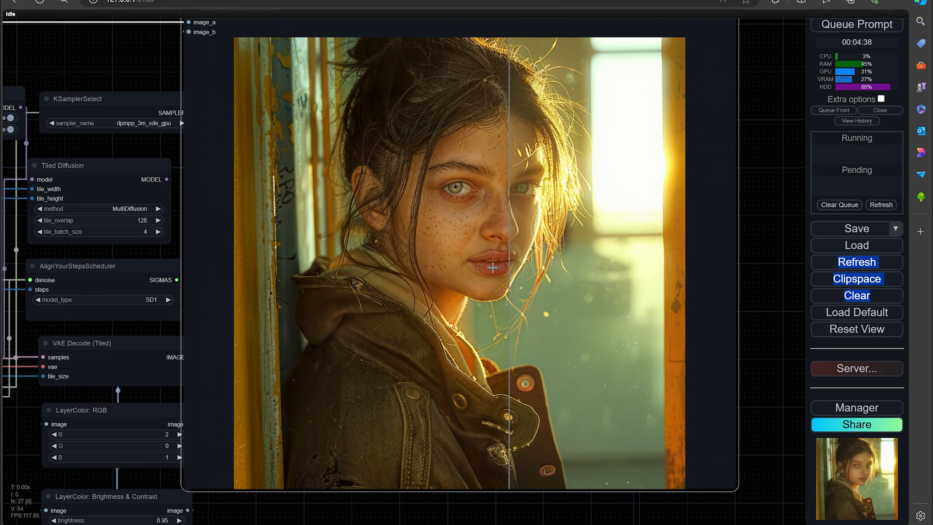
{"action": "scroll", "coordinate": [758, 290], "scroll_direction": "down", "scroll_amount": 2}
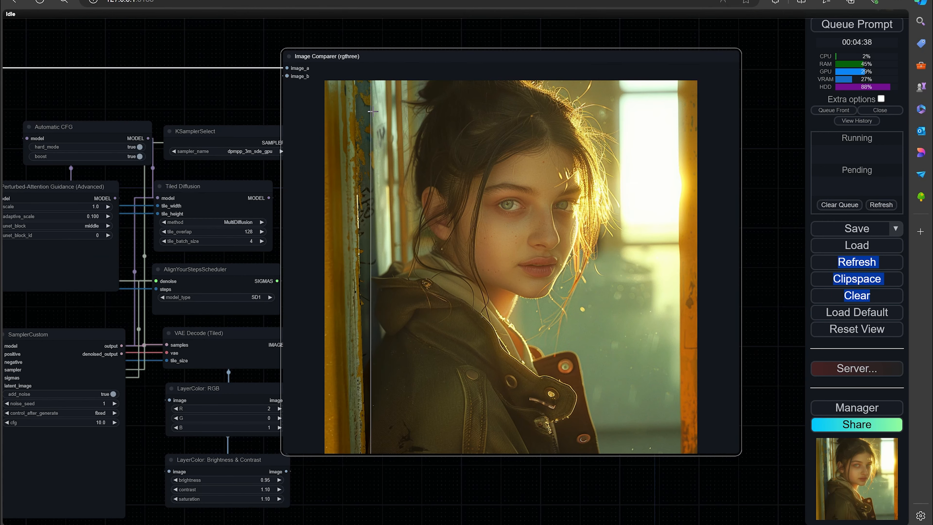
{"action": "left_click_drag", "start_coordinate": [386, 56], "coordinate": [475, 78]}
{"action": "left_click_drag", "start_coordinate": [348, 342], "coordinate": [360, 269]}
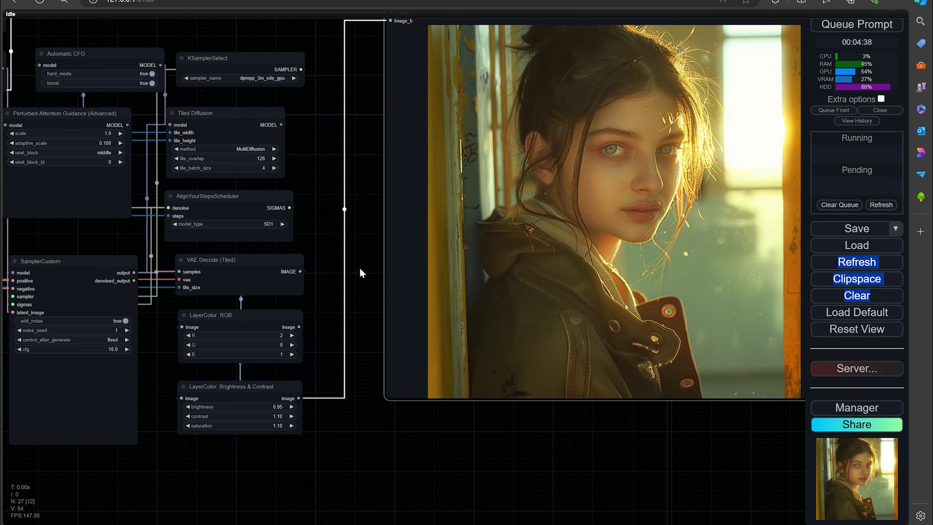
Step: Shift the Load Image, Upscale Image (using Model), Load Checkpoint and Positive nodes slightly to tidy the start of the workflow
{"action": "left_click_drag", "start_coordinate": [399, 439], "coordinate": [492, 443]}
{"action": "scroll", "coordinate": [478, 443], "scroll_direction": "down", "scroll_amount": 2}
{"action": "left_click_drag", "start_coordinate": [123, 477], "coordinate": [424, 457]}
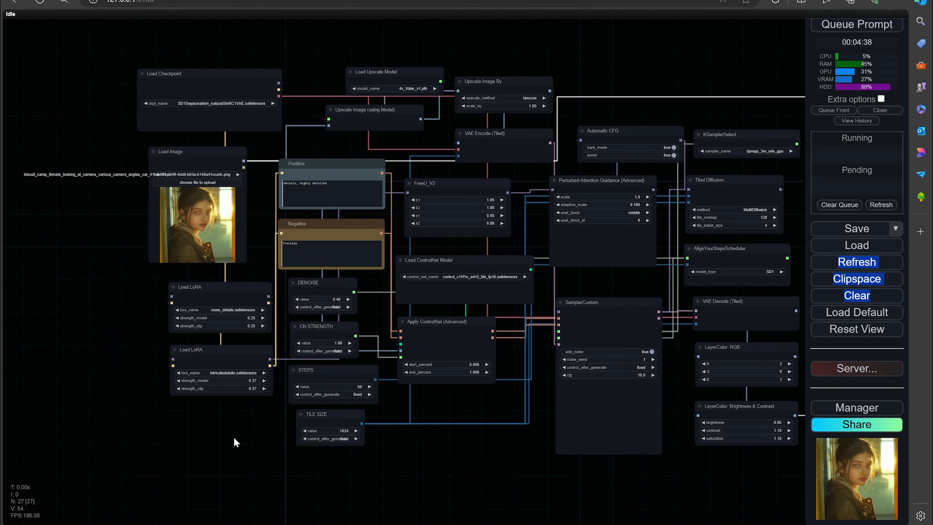
{"action": "left_click_drag", "start_coordinate": [234, 438], "coordinate": [199, 445]}
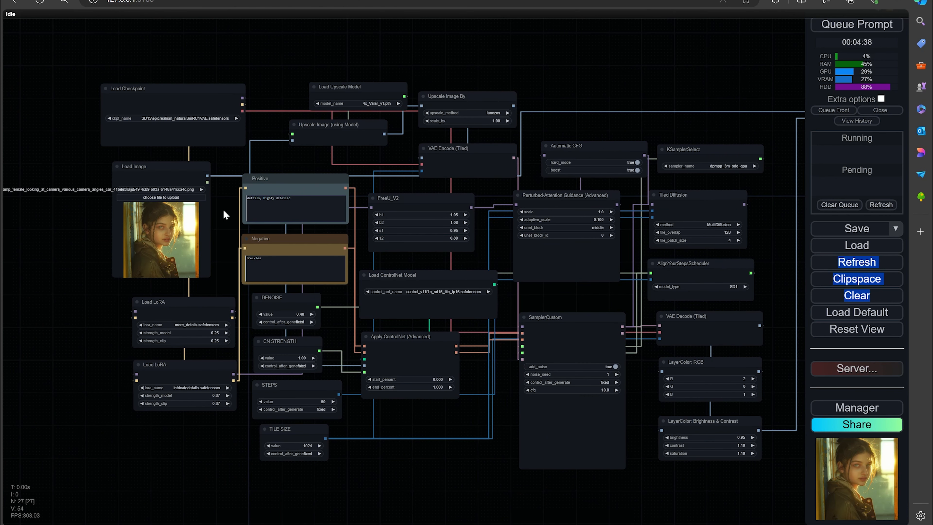
{"action": "left_click_drag", "start_coordinate": [175, 173], "coordinate": [180, 172]}
{"action": "left_click_drag", "start_coordinate": [291, 163], "coordinate": [282, 148]}
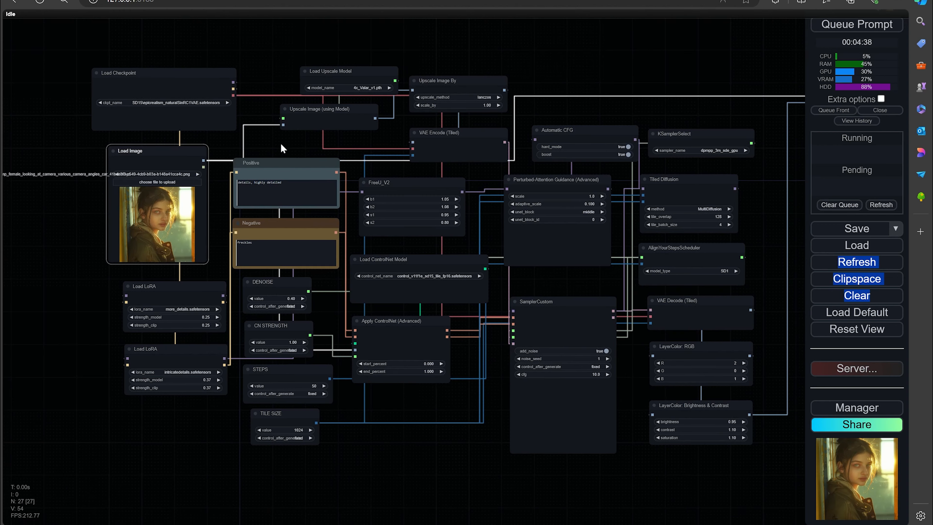
{"action": "left_click_drag", "start_coordinate": [326, 116], "coordinate": [337, 117]}
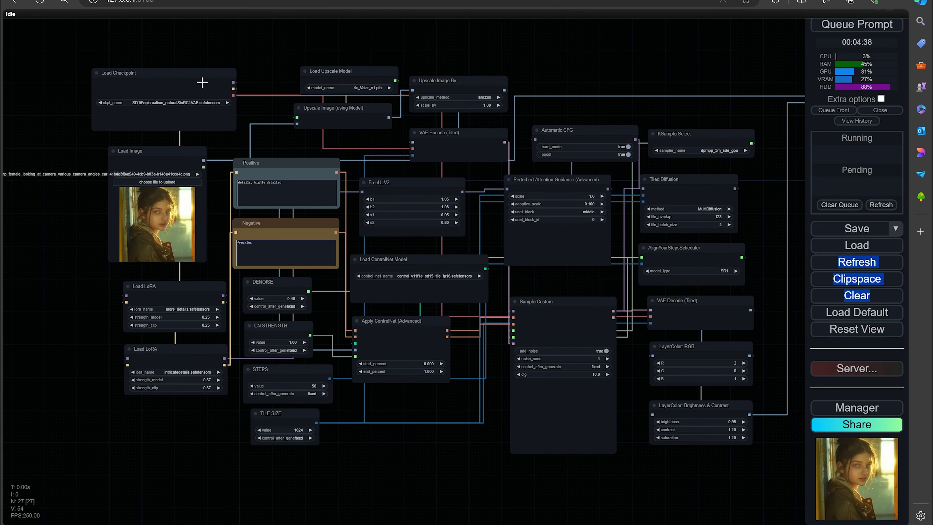
{"action": "left_click_drag", "start_coordinate": [203, 83], "coordinate": [227, 70]}
{"action": "left_click_drag", "start_coordinate": [177, 154], "coordinate": [176, 136]}
{"action": "left_click_drag", "start_coordinate": [281, 171], "coordinate": [285, 167]}
Step: Nudge the LayerColor: RGB node slightly up and to the right between VAE Decode (Tiled) and LayerColor: Brightness & Contrast
{"action": "left_click_drag", "start_coordinate": [580, 101], "coordinate": [392, 44]}
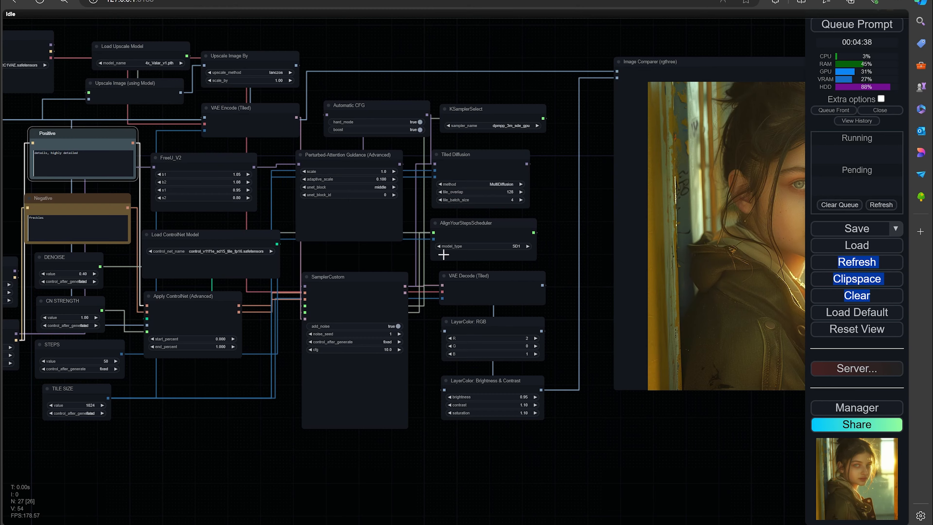
{"action": "left_click_drag", "start_coordinate": [668, 463], "coordinate": [478, 479]}
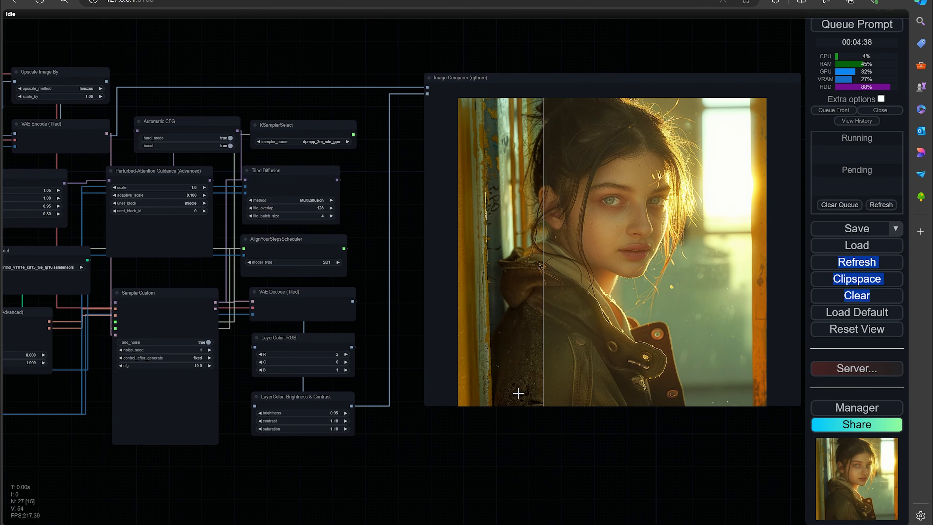
{"action": "left_click_drag", "start_coordinate": [426, 440], "coordinate": [543, 444]}
{"action": "left_click_drag", "start_coordinate": [409, 346], "coordinate": [415, 343]}
Step: Review the whole workflow layout, from the loaders, prompts and parameter nodes through the sampler to the Image Comparer output
{"action": "left_click_drag", "start_coordinate": [548, 455], "coordinate": [660, 449]}
{"action": "left_click_drag", "start_coordinate": [269, 443], "coordinate": [319, 451]}
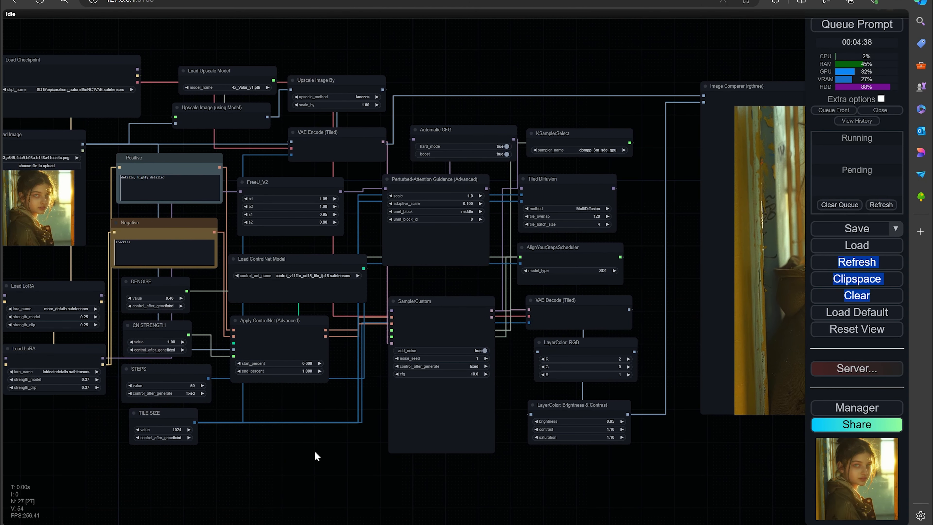
{"action": "left_click_drag", "start_coordinate": [314, 449], "coordinate": [372, 461]}
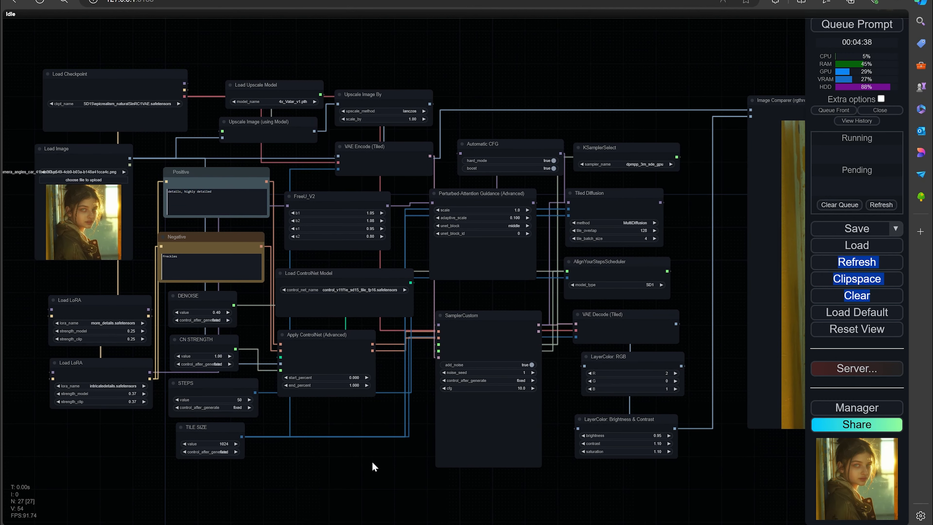
{"action": "scroll", "coordinate": [372, 462], "scroll_direction": "up", "scroll_amount": 2}
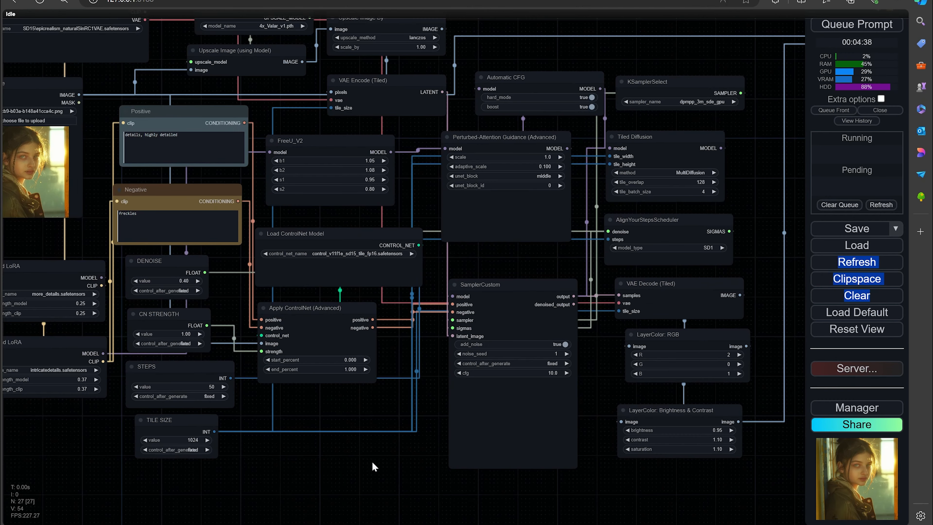
{"action": "scroll", "coordinate": [372, 462], "scroll_direction": "down", "scroll_amount": 2}
{"action": "left_click_drag", "start_coordinate": [373, 464], "coordinate": [223, 446]}
{"action": "left_click_drag", "start_coordinate": [562, 463], "coordinate": [290, 477]}
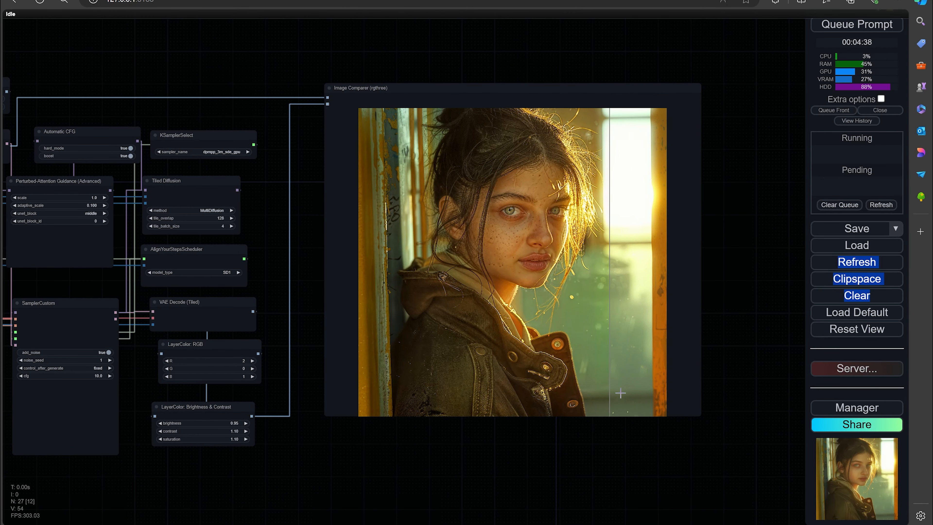
{"action": "left_click_drag", "start_coordinate": [312, 466], "coordinate": [538, 469]}
{"action": "scroll", "coordinate": [433, 473], "scroll_direction": "down", "scroll_amount": 2}
{"action": "left_click_drag", "start_coordinate": [256, 473], "coordinate": [300, 449]}
{"action": "scroll", "coordinate": [300, 450], "scroll_direction": "up", "scroll_amount": 1}
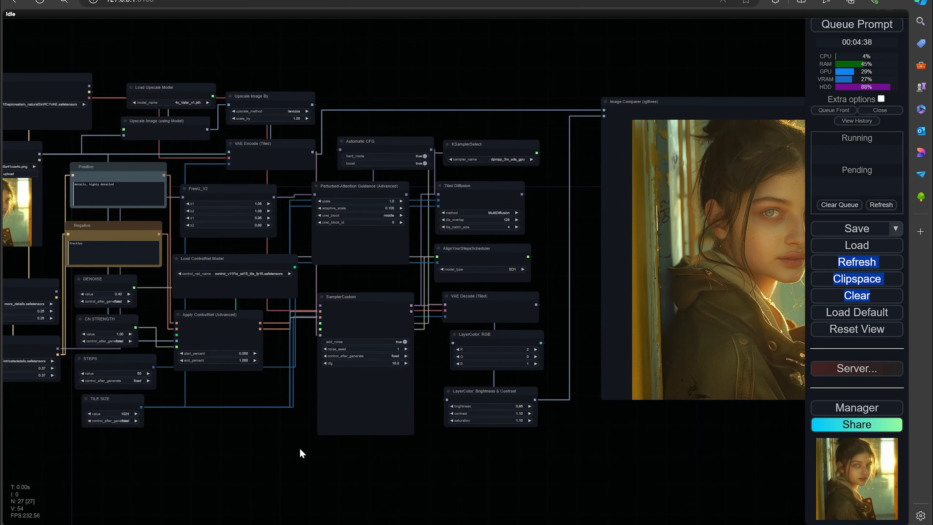
{"action": "scroll", "coordinate": [299, 449], "scroll_direction": "up", "scroll_amount": 1}
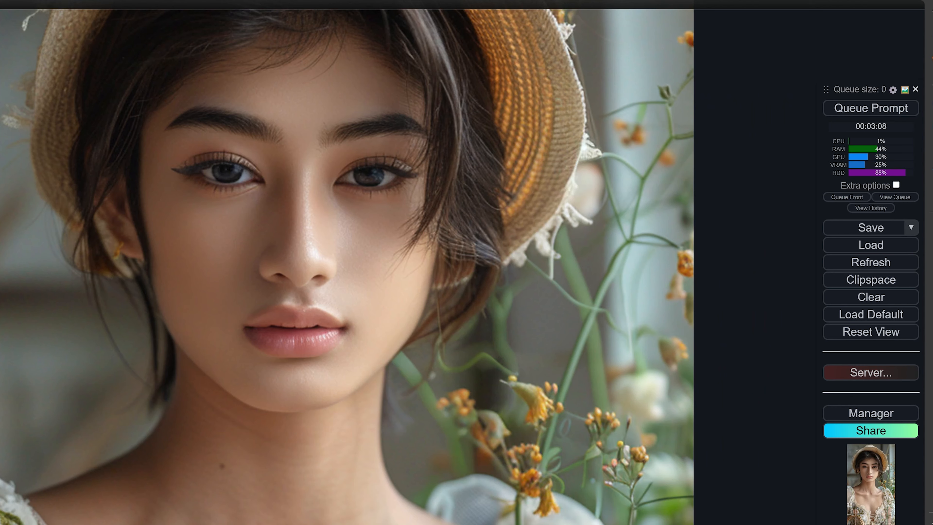